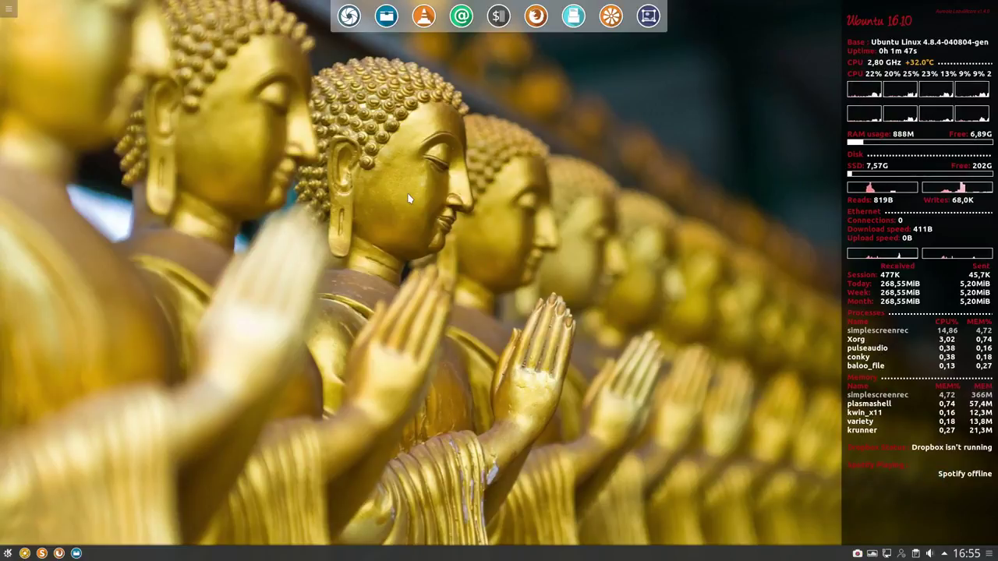
Open Konsole and run screenfetch to show the system summary.
key("ctrl+alt+t")
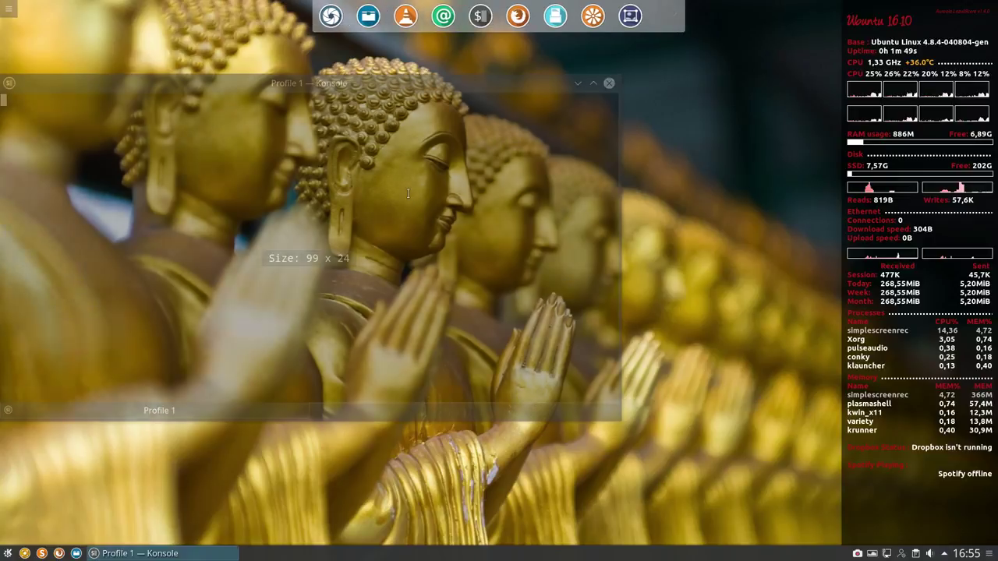
type("scree")
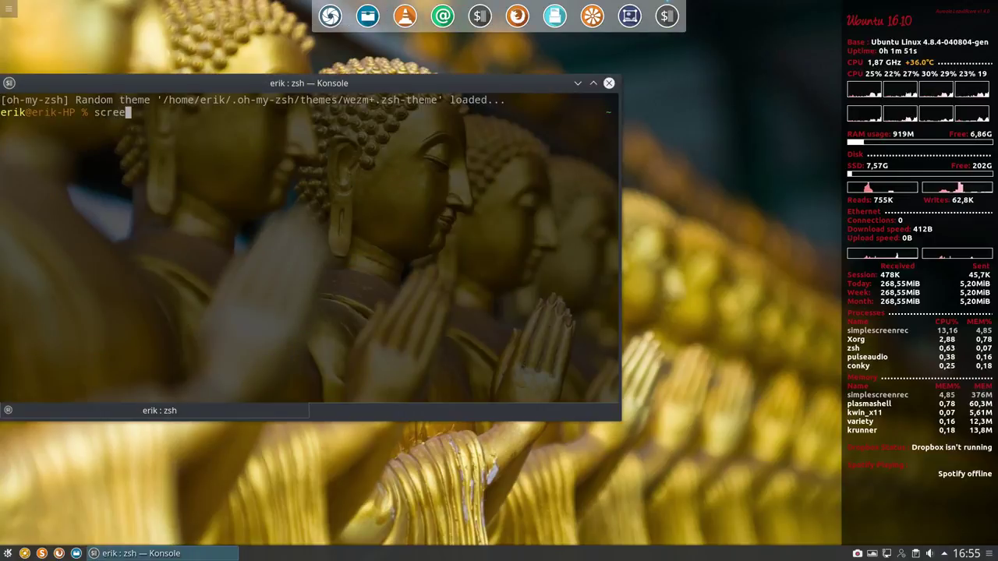
type("nfetch")
key("Return")
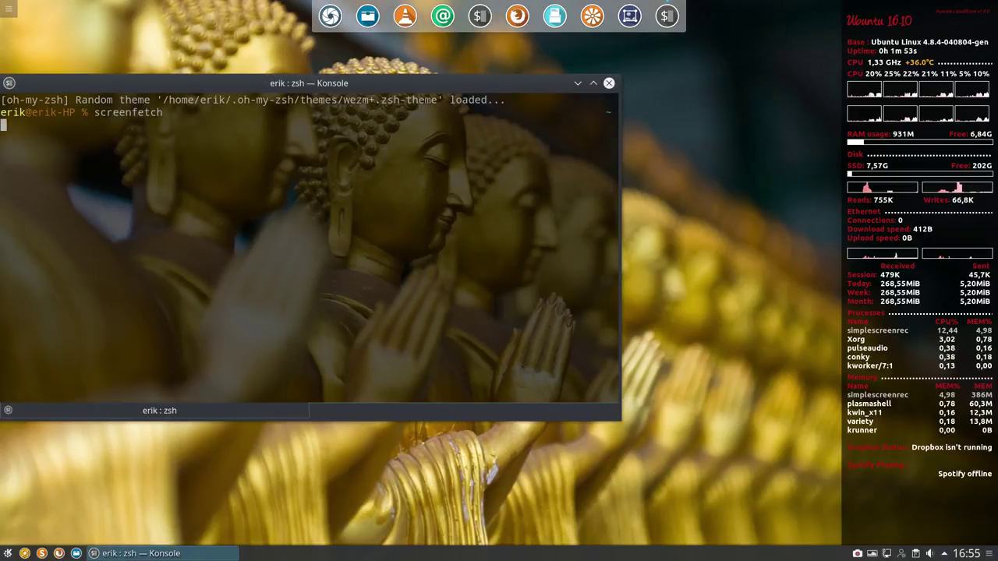
Move the terminal window right, then briefly open and close the application launcher.
left_click_drag(371, 83, 533, 91)
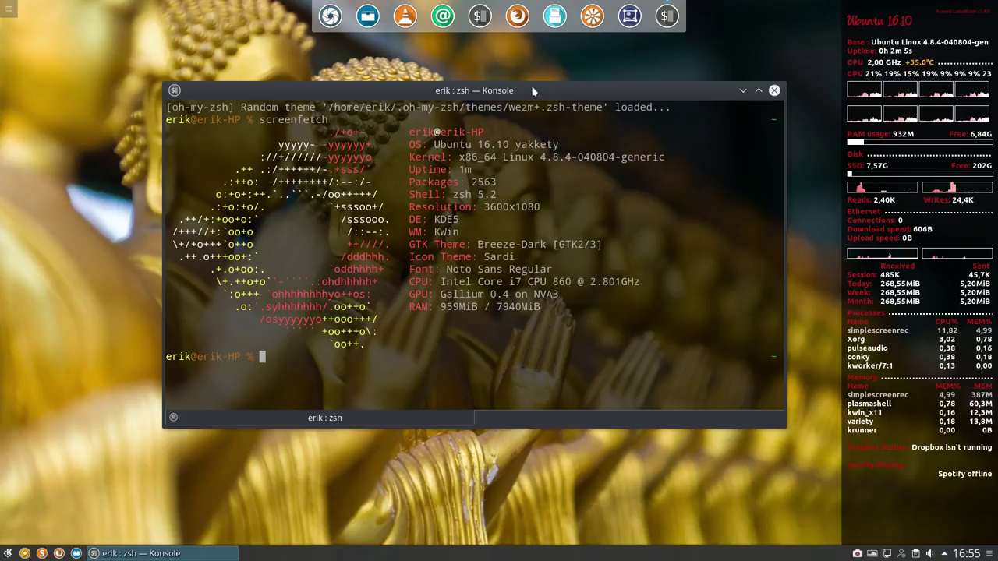
left_click(7, 553)
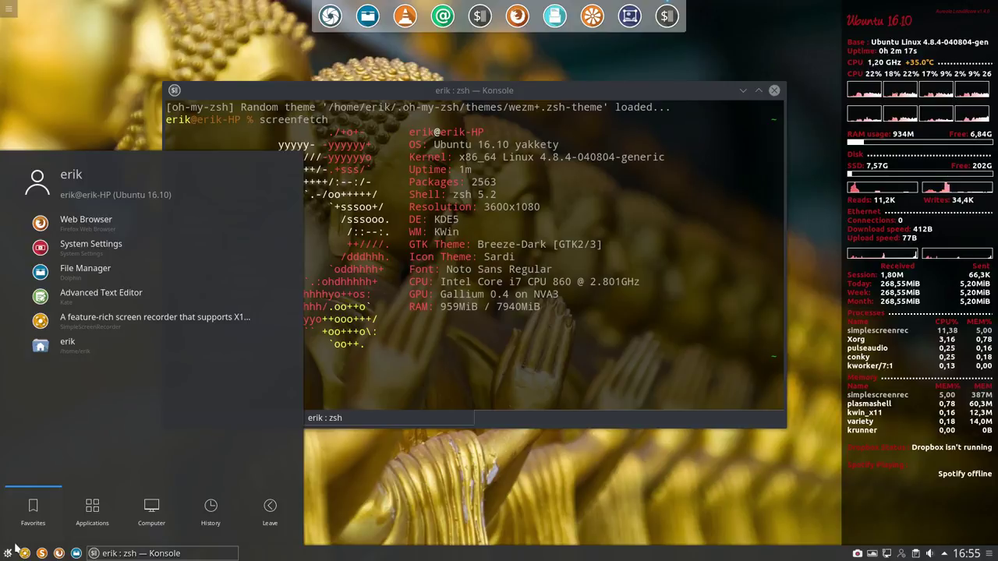
key("Escape")
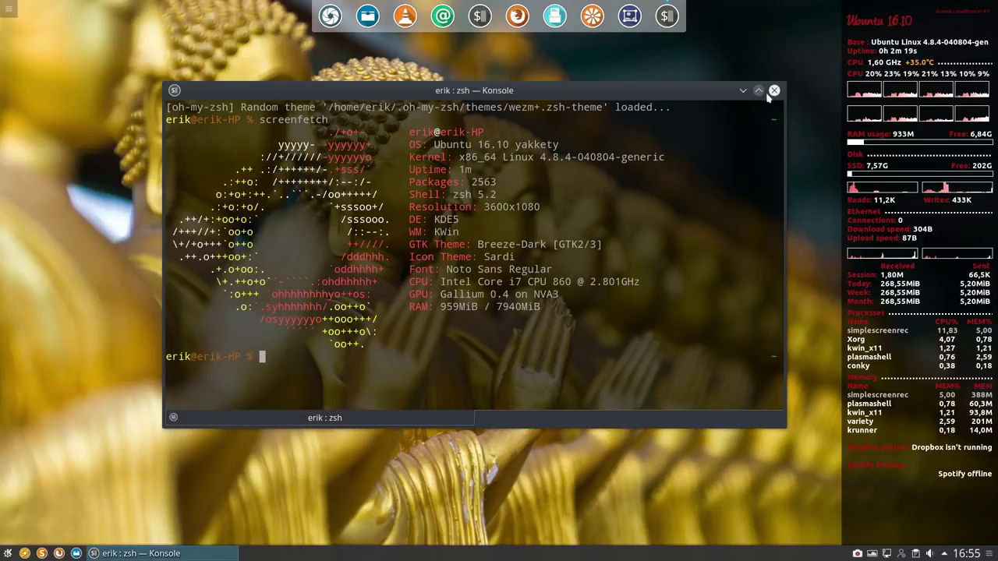
Close the terminal and browse the launcher's Development, Education, Graphics and Internet categories.
left_click(773, 90)
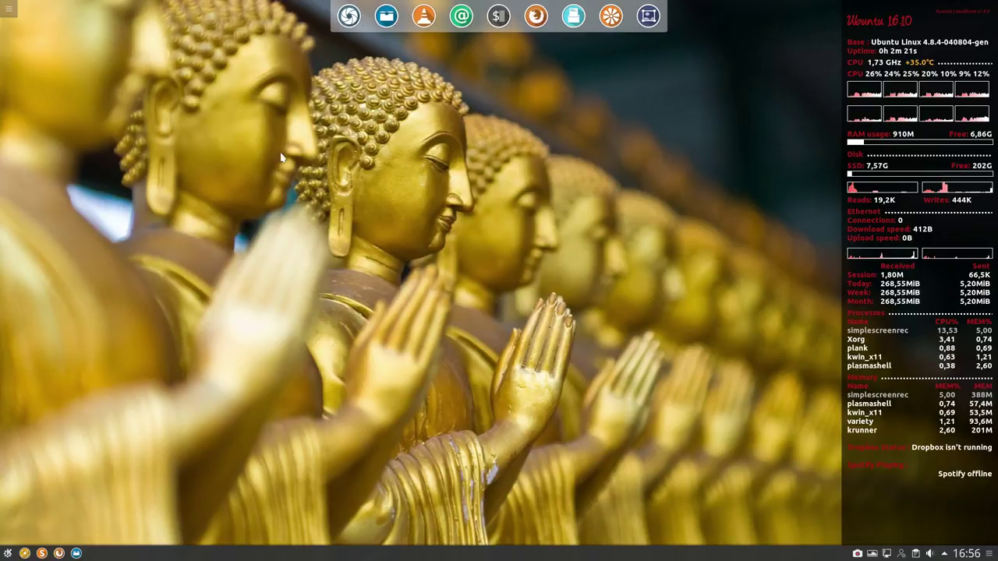
key("super")
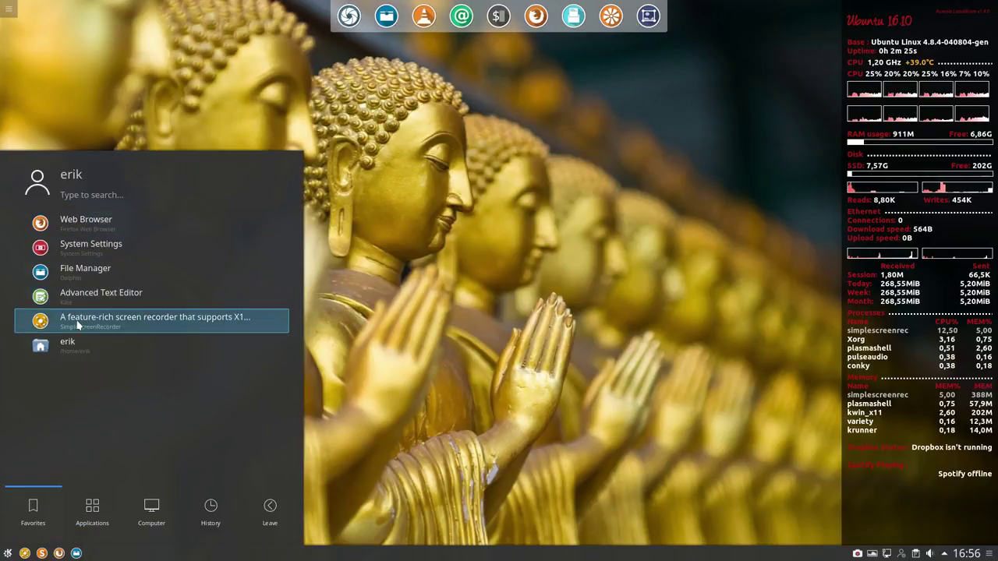
left_click(91, 507)
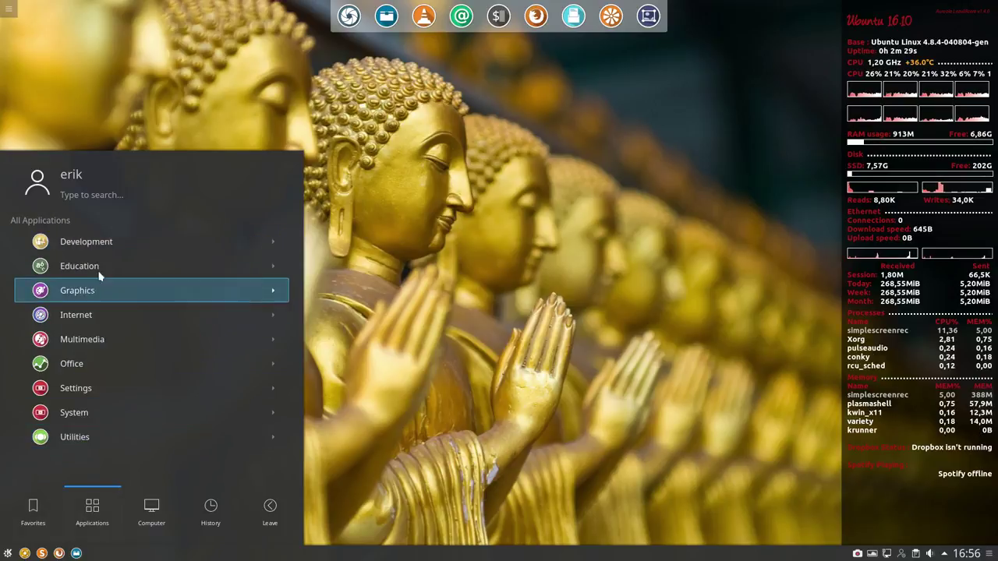
left_click(155, 245)
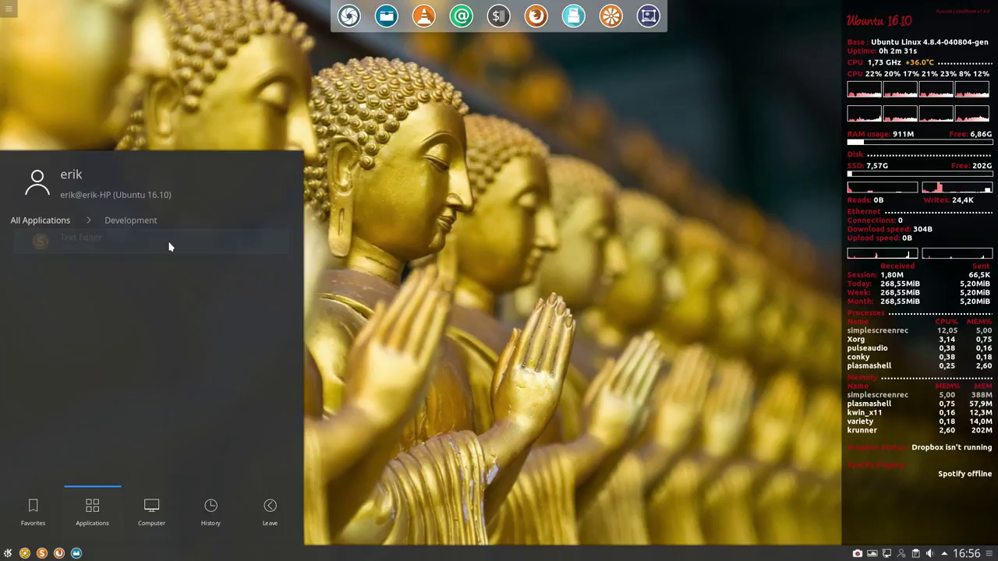
left_click(60, 223)
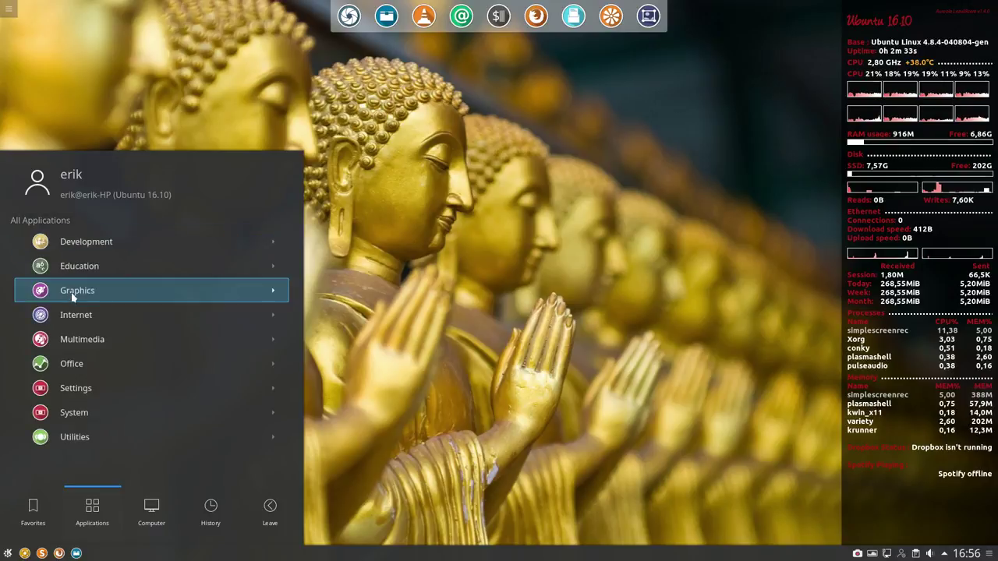
left_click(85, 269)
left_click(62, 224)
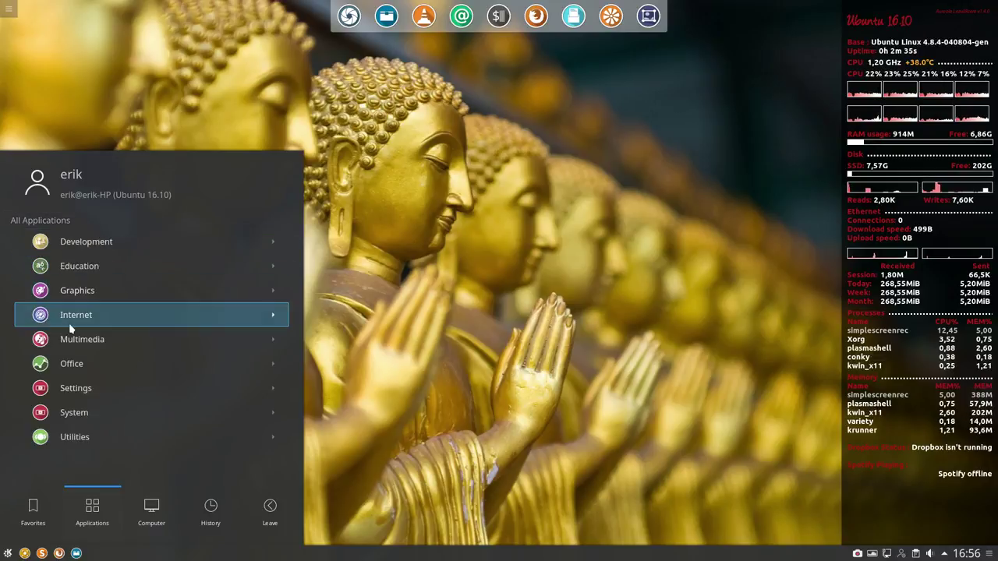
left_click(83, 293)
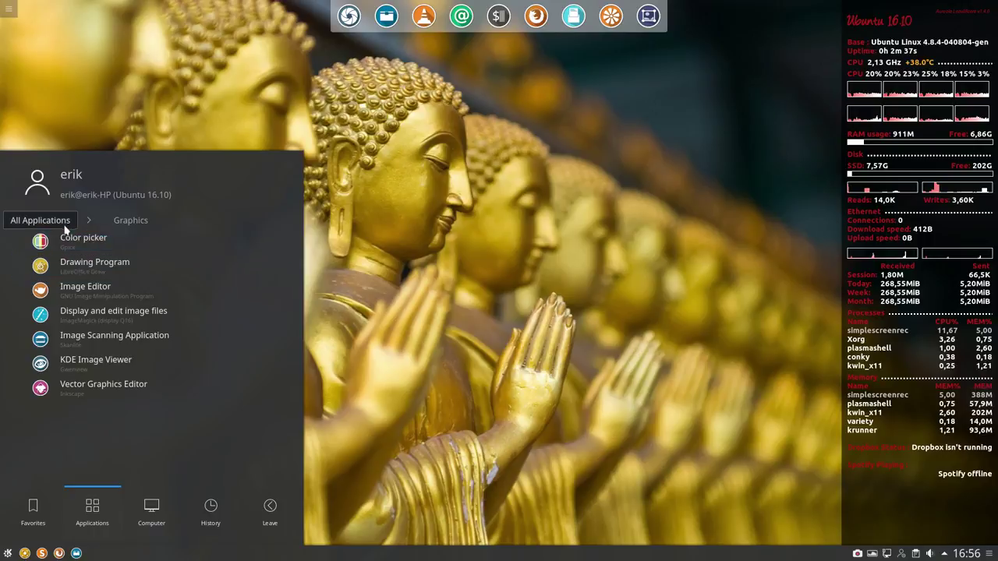
left_click(64, 224)
left_click(67, 314)
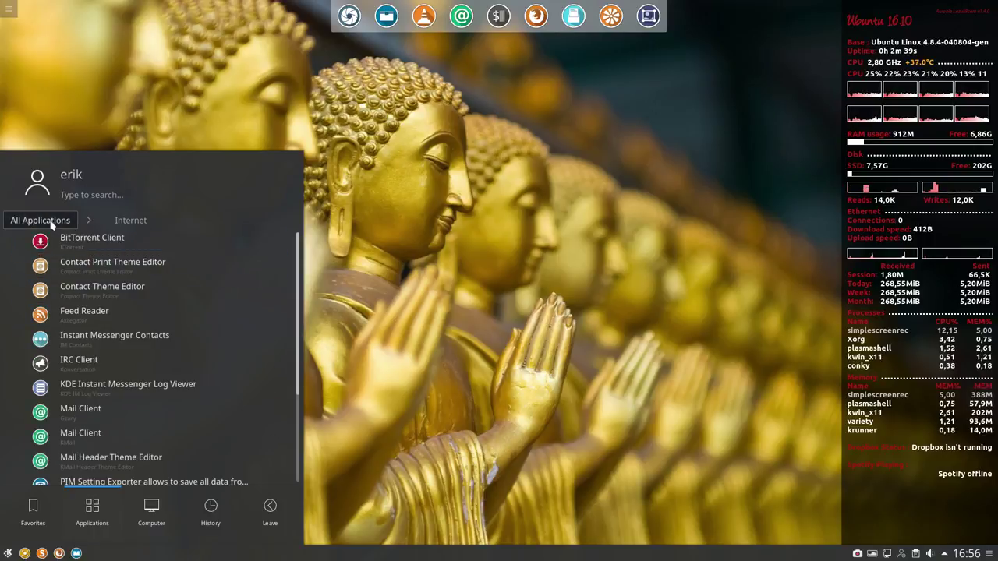
left_click(33, 223)
Browse the Office, Settings and System application categories.
left_click(52, 364)
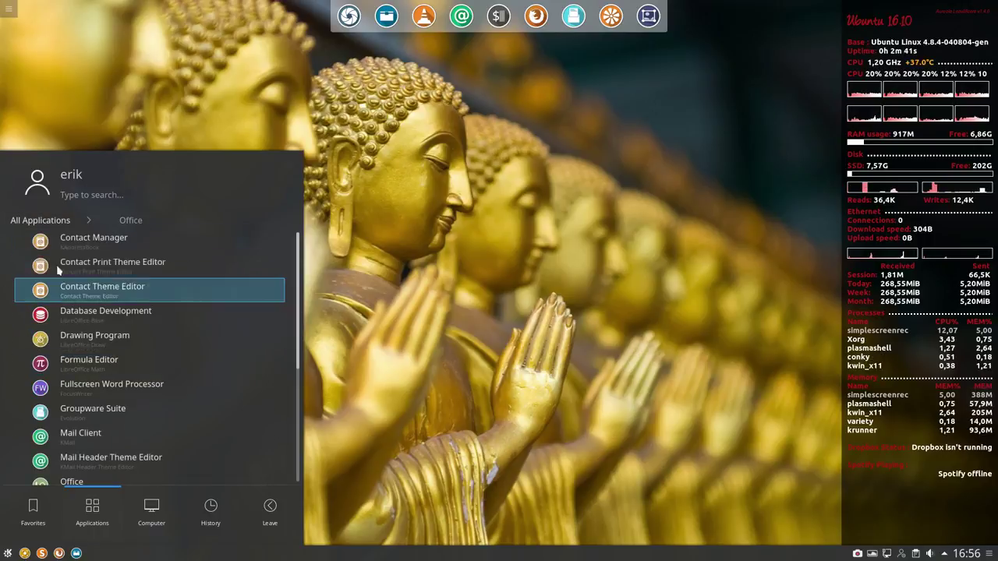
scroll(50, 380, "down", 5)
scroll(46, 347, "up", 1)
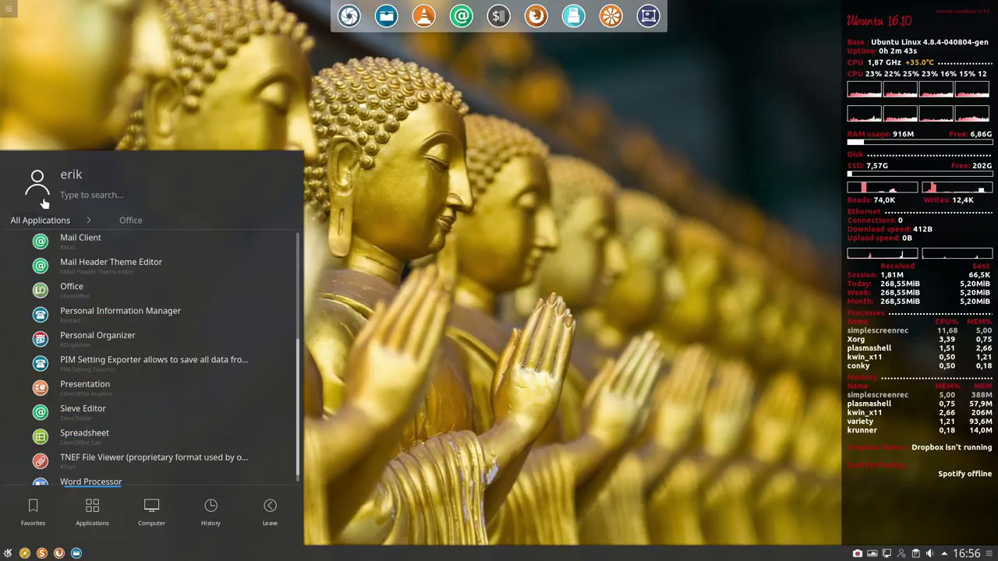
left_click(35, 220)
left_click(68, 389)
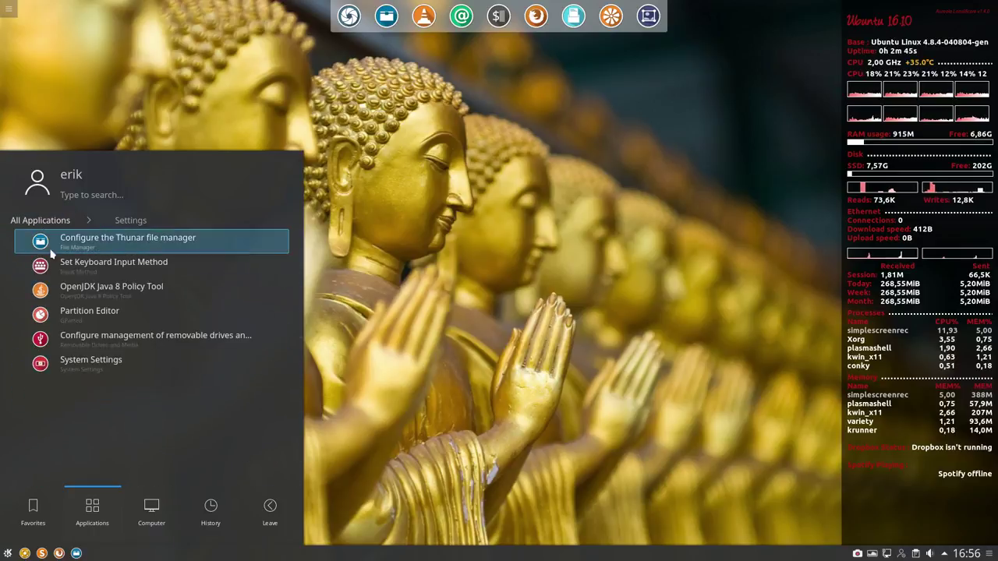
left_click(24, 221)
left_click(69, 413)
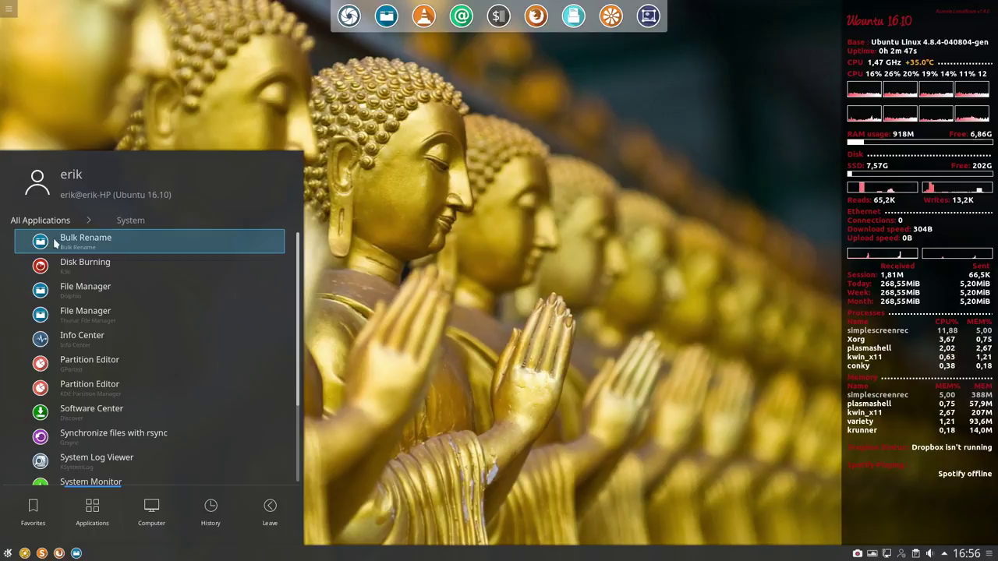
scroll(47, 356, "down", 3)
scroll(47, 257, "up", 1)
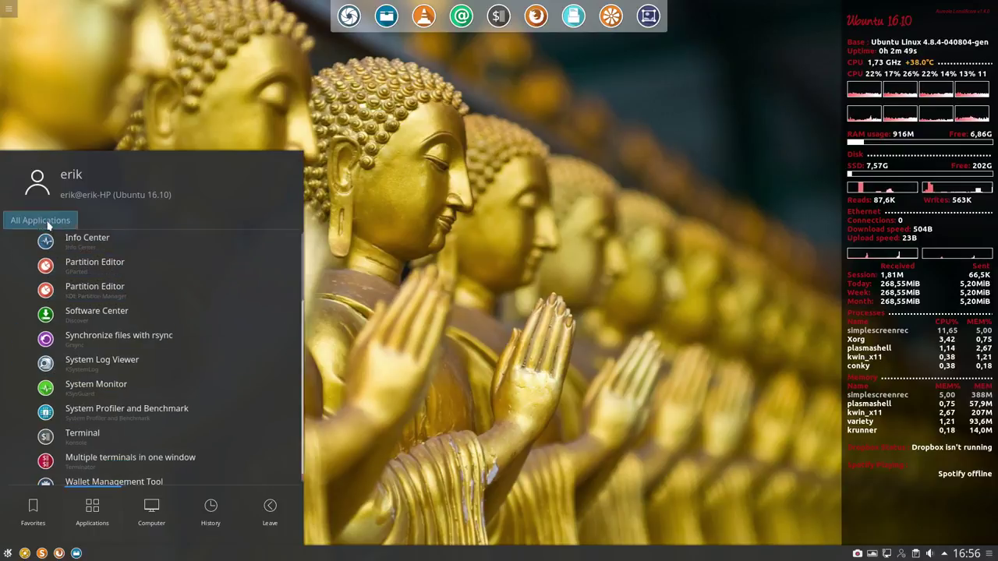
left_click(35, 220)
Browse the Utilities and System categories, then return to Favorites.
left_click(82, 441)
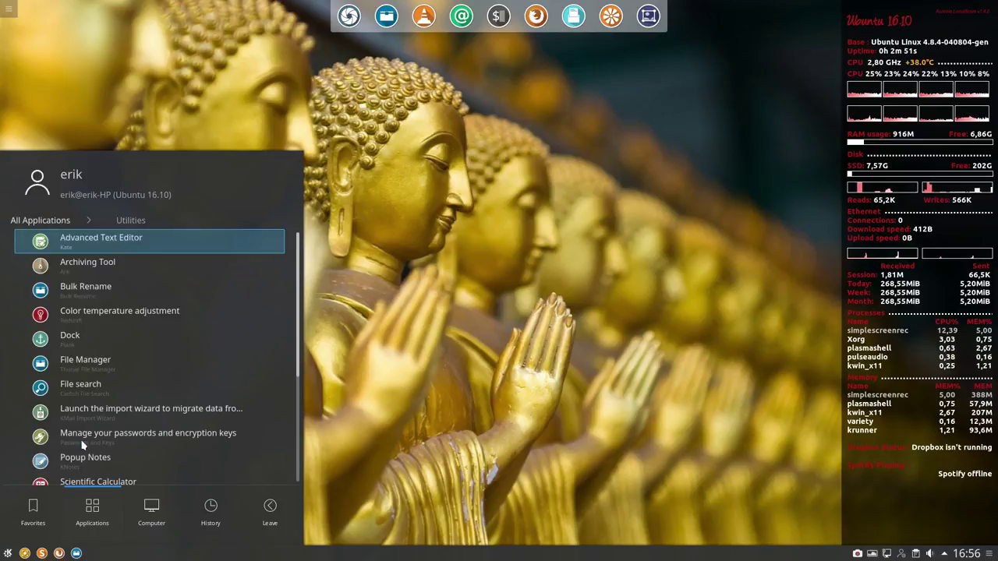
scroll(84, 444, "down", 3)
scroll(81, 444, "up", 3)
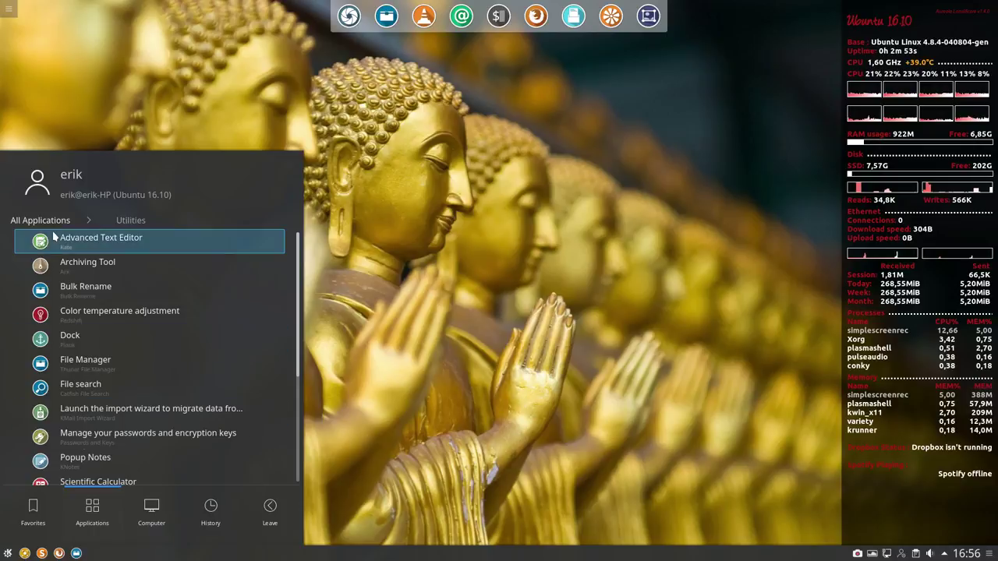
left_click(35, 220)
left_click(90, 413)
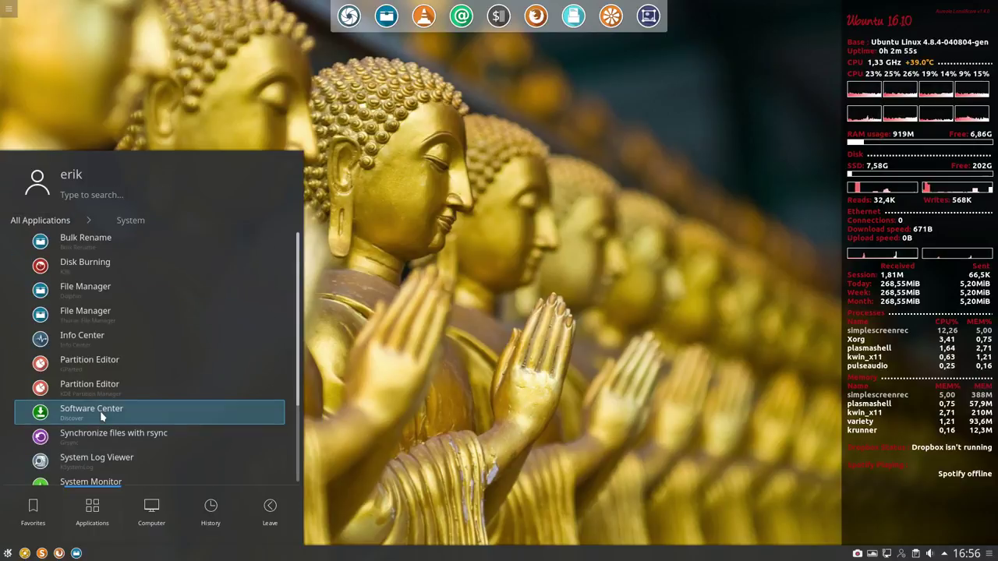
scroll(100, 411, "down", 3)
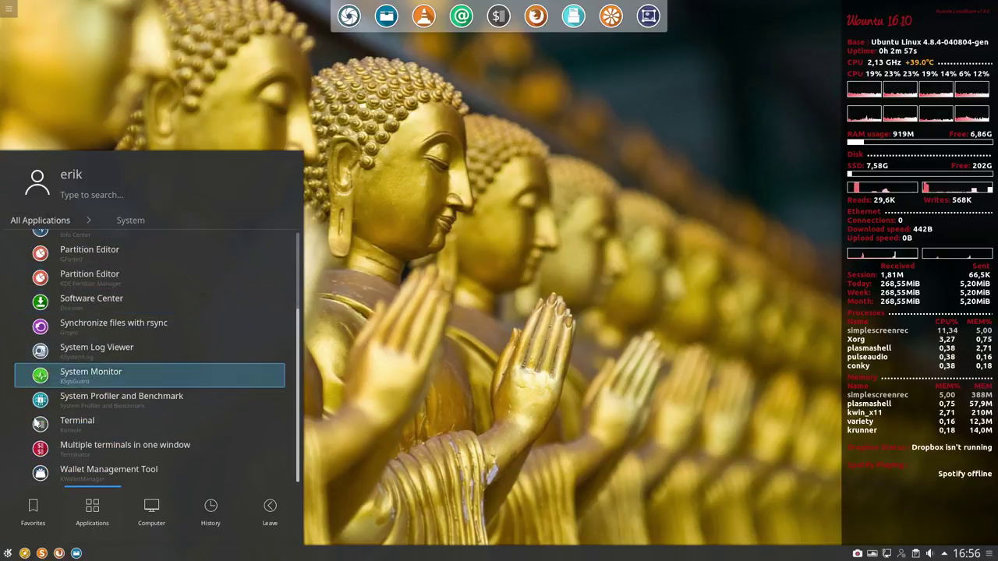
left_click(32, 510)
Launch System Settings and resize its window until every Hardware module is visible.
left_click(78, 245)
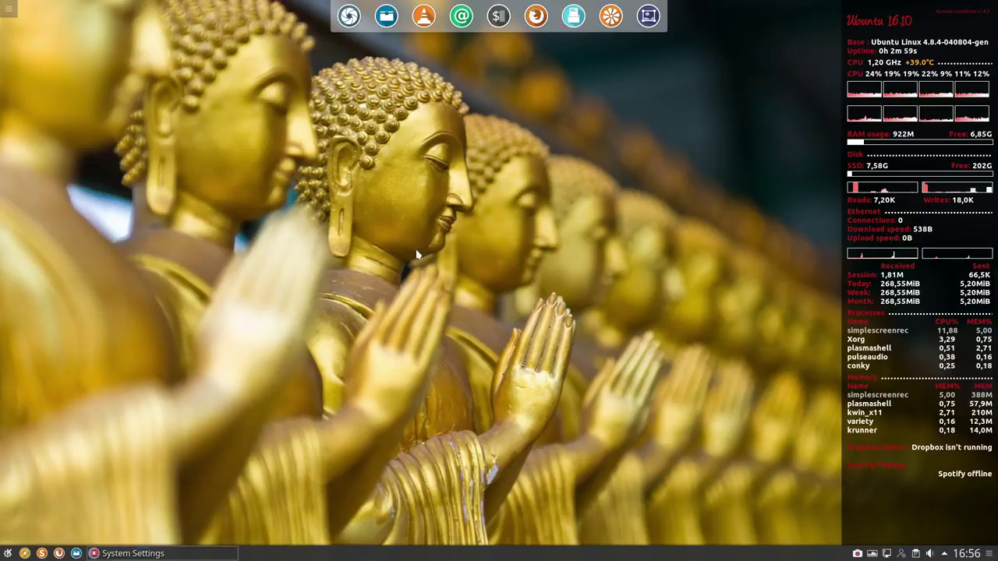
left_click_drag(478, 17, 370, 65)
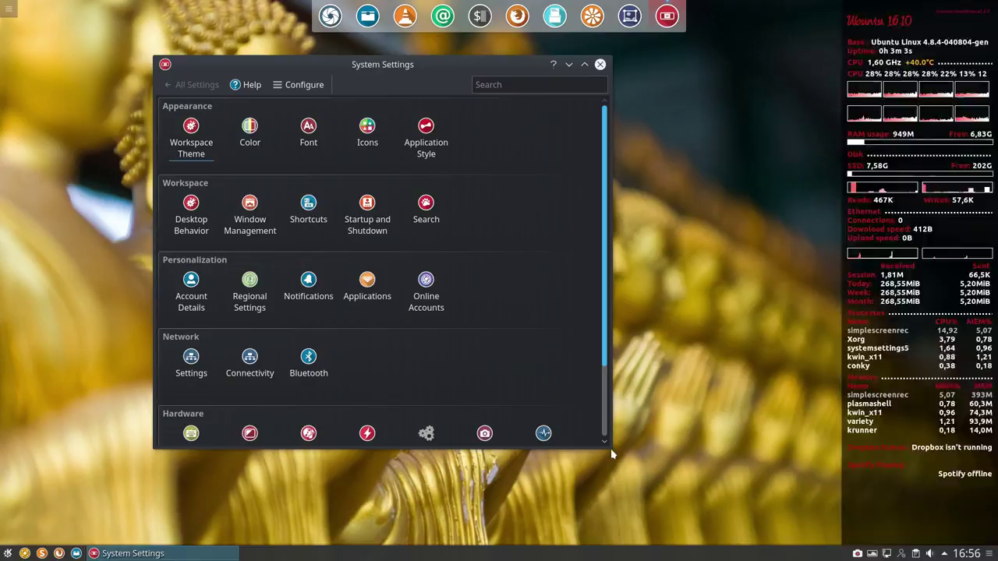
left_click(704, 537)
left_click_drag(609, 445, 753, 540)
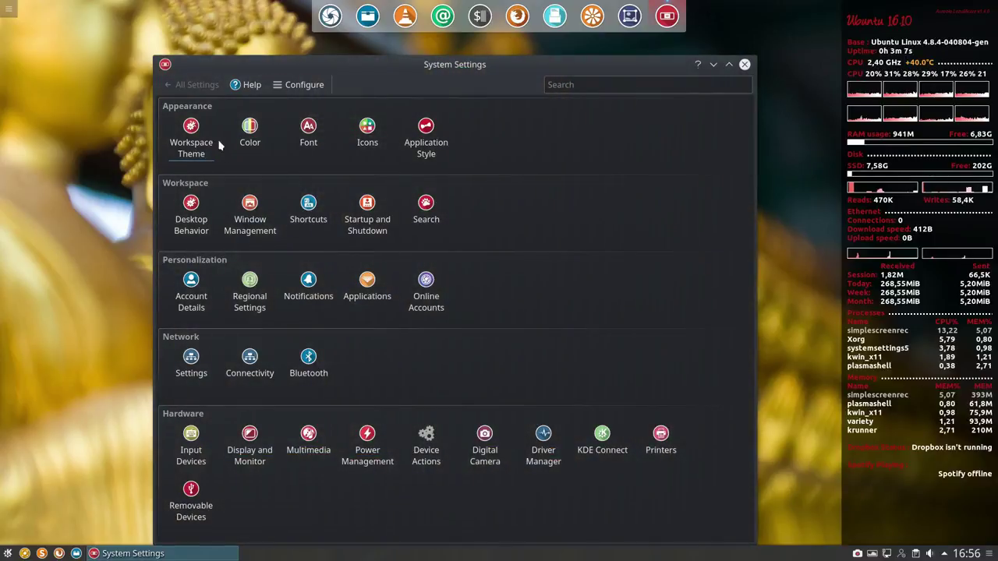
mouse_move(205, 133)
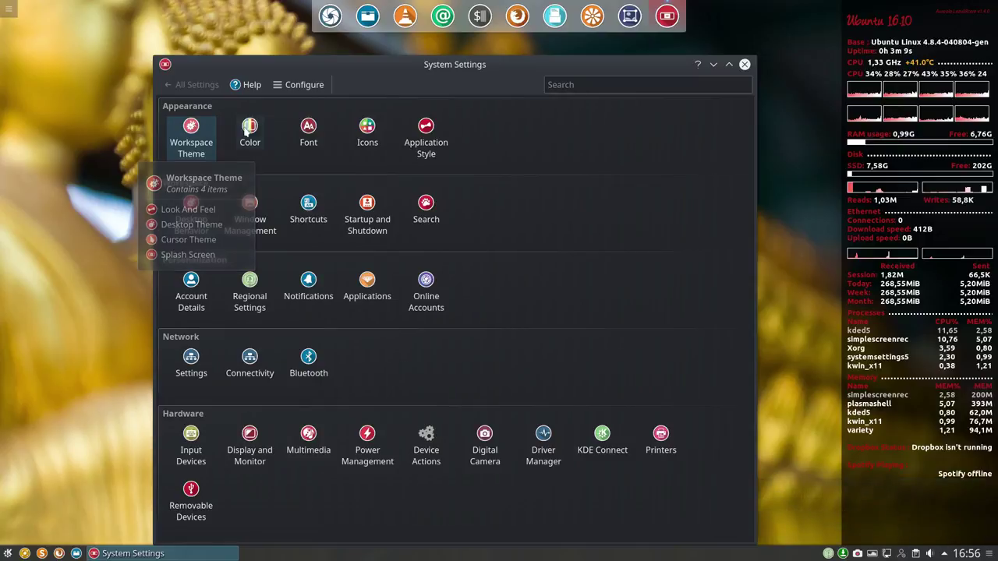
mouse_move(306, 134)
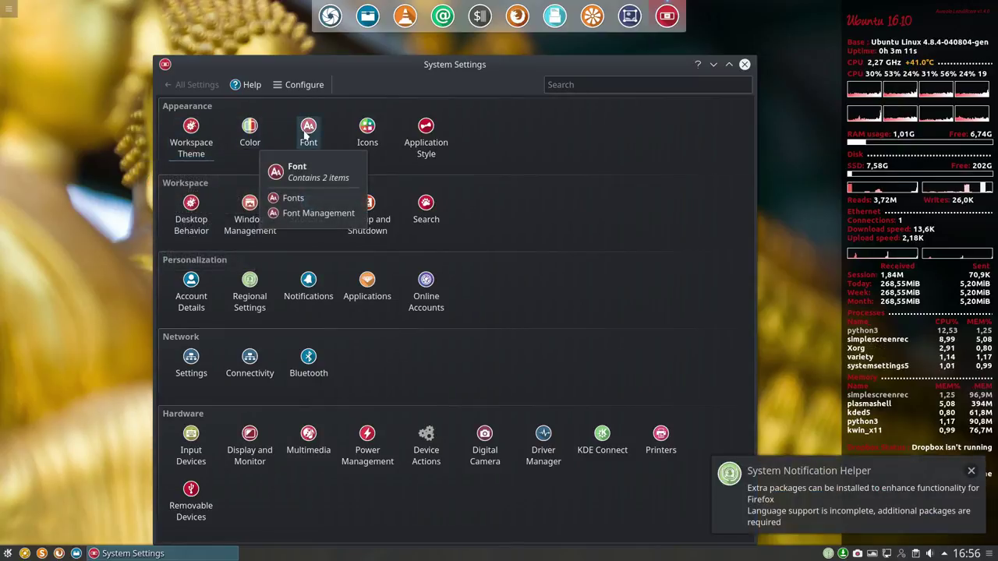
Open the Icons module and scroll the Icon Theme list, with Sardi current.
left_click(367, 131)
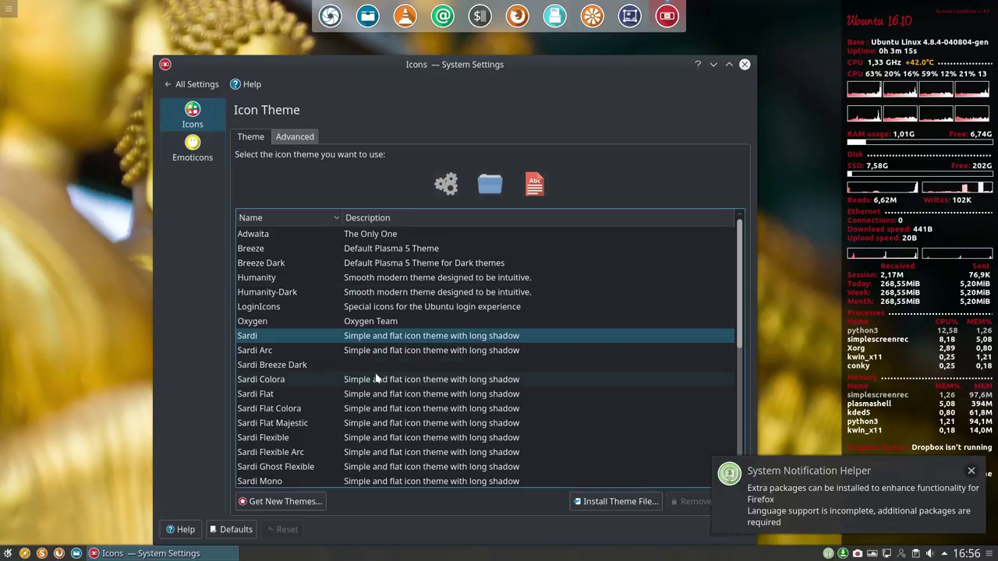
scroll(375, 382, "down", 6)
scroll(375, 381, "up", 6)
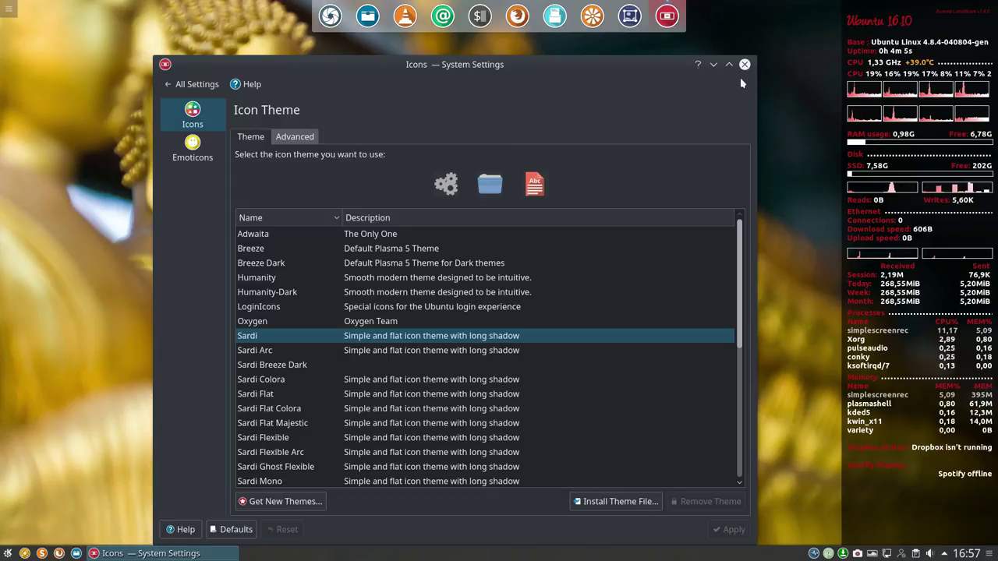
Return to All Settings, close System Settings, and open then dismiss the desktop context menu twice.
left_click(191, 84)
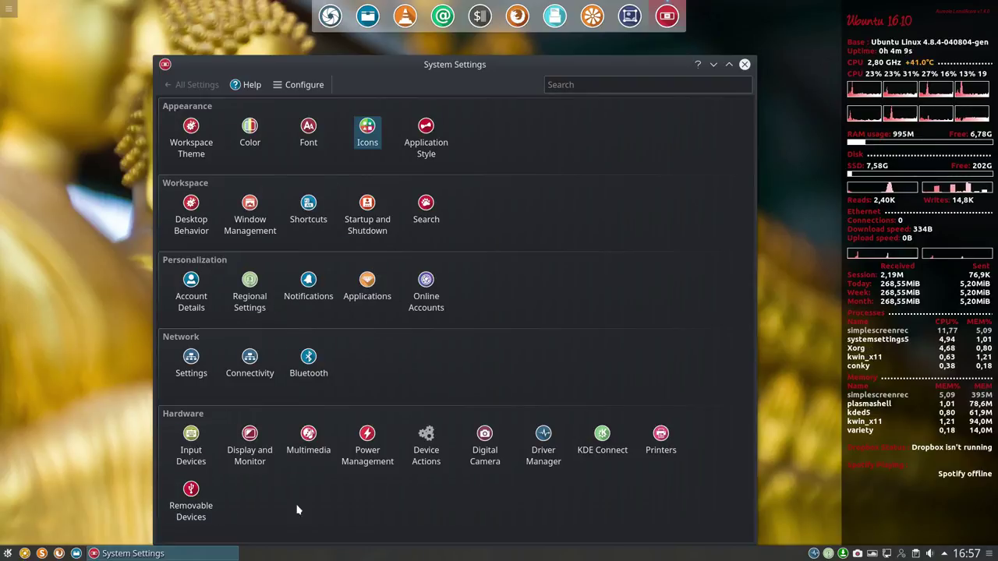
left_click(745, 64)
right_click(310, 261)
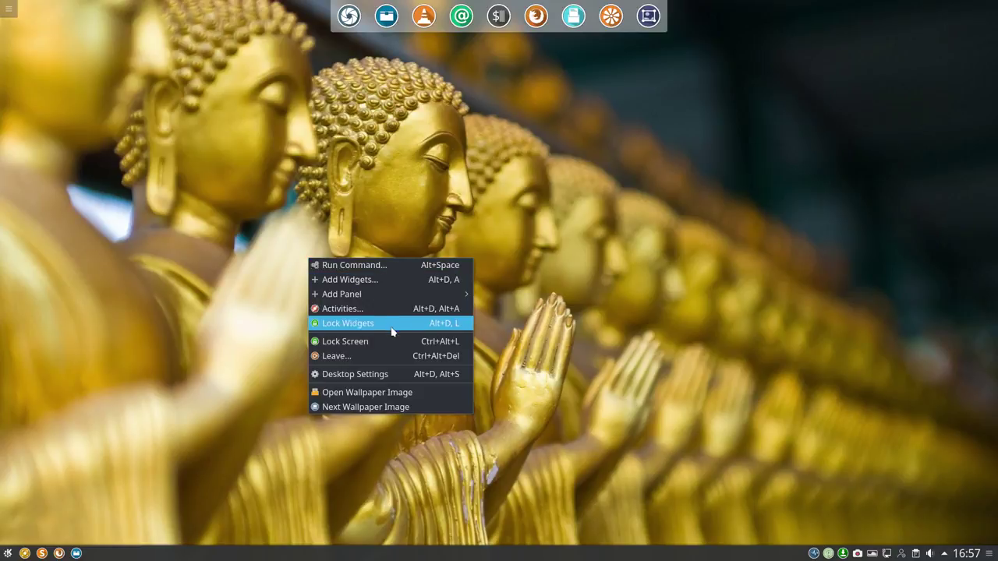
left_click(380, 428)
right_click(419, 469)
left_click(392, 454)
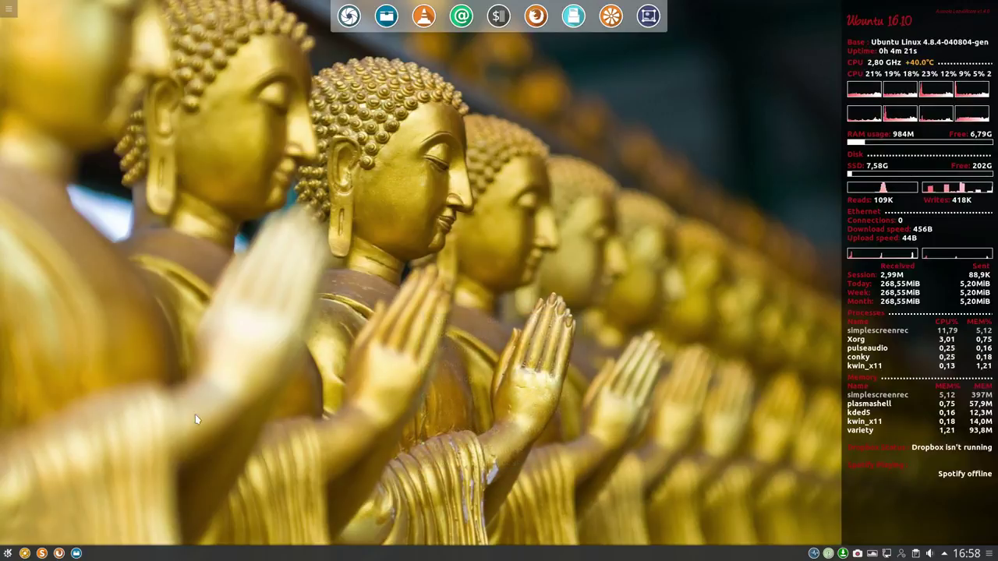
Look through the launcher's Computer, History and Leave sections, then close it.
left_click(7, 553)
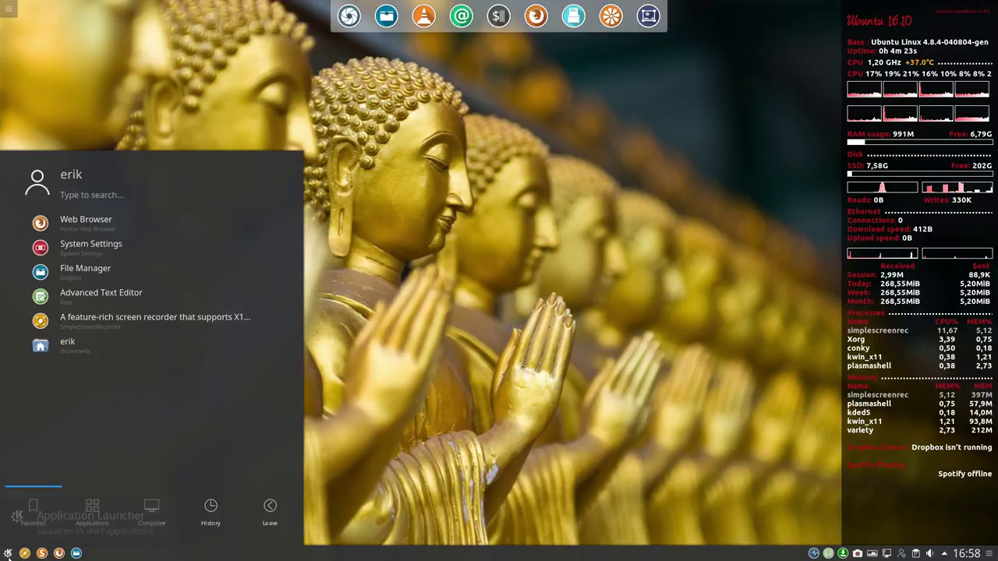
mouse_move(148, 514)
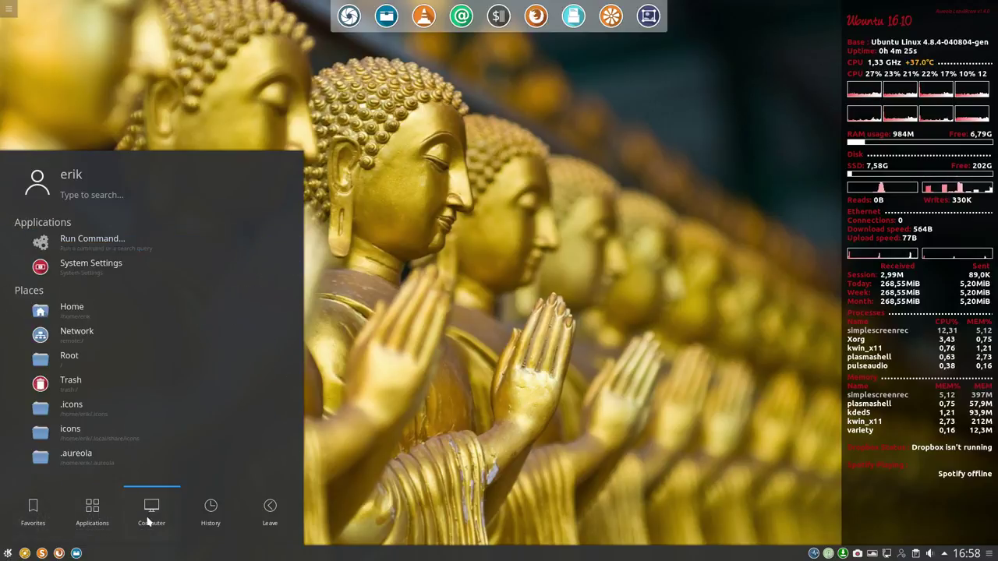
mouse_move(207, 520)
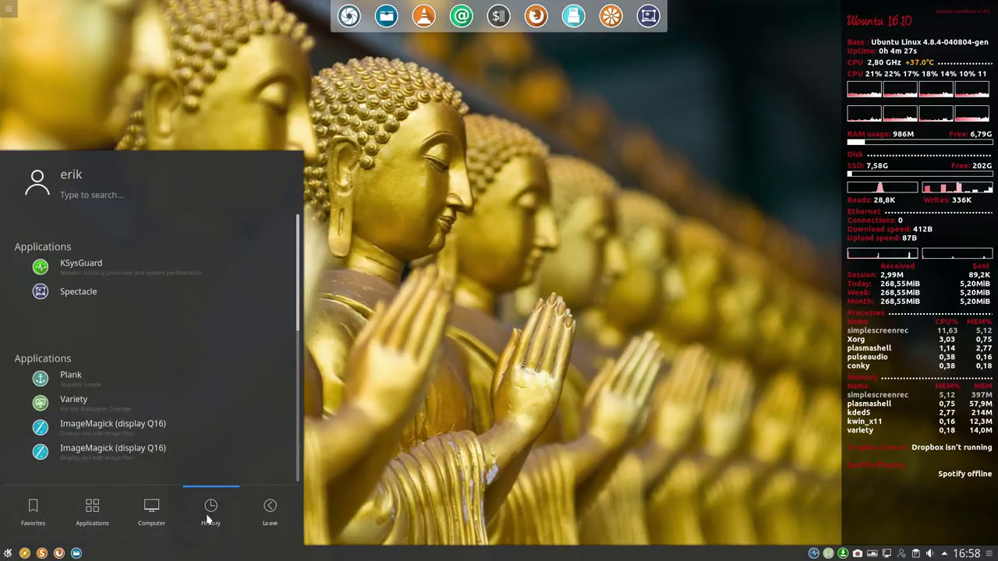
mouse_move(269, 508)
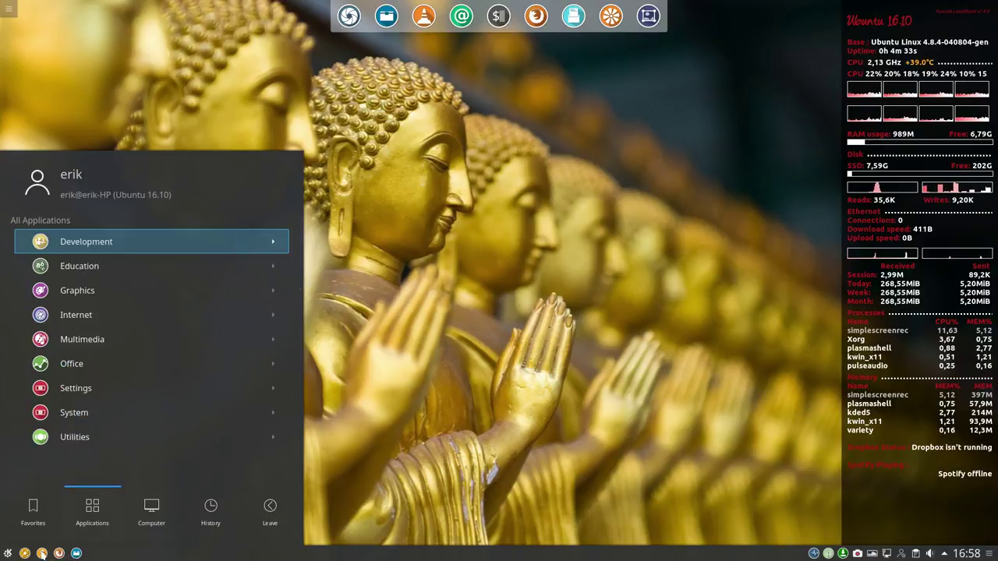
left_click(387, 361)
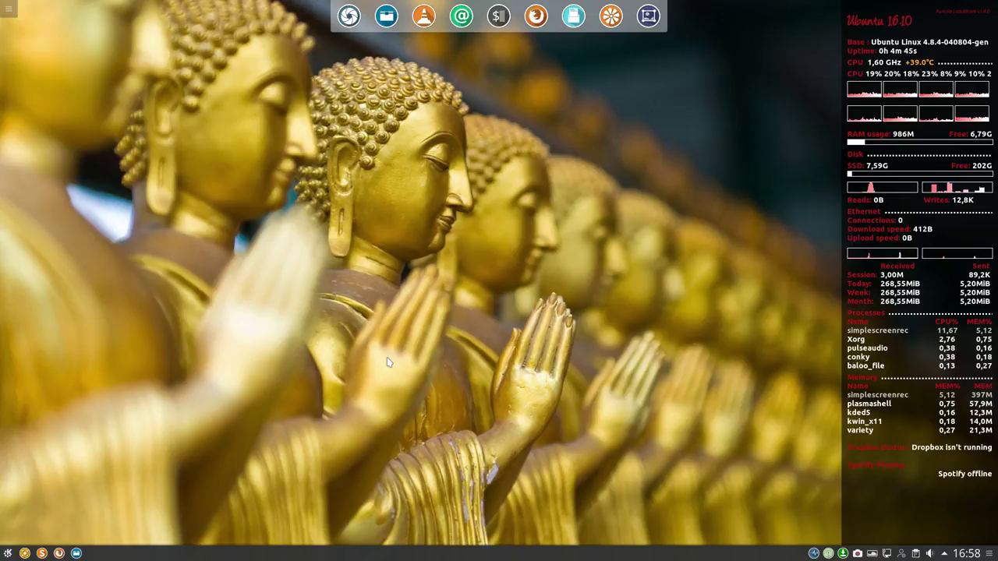
Advance Variety to the next wallpaper and launch Dolphin.
left_click(873, 552)
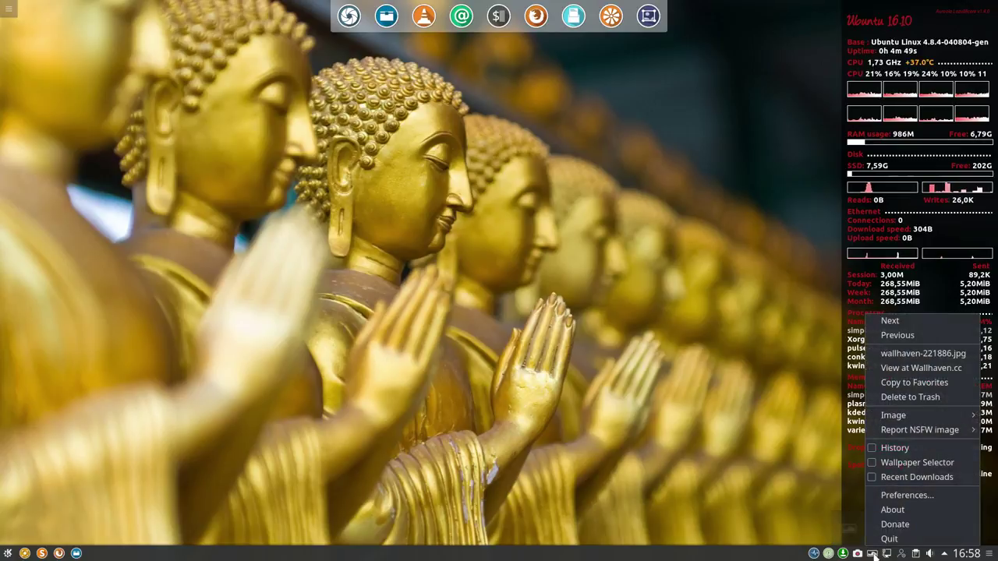
left_click(900, 328)
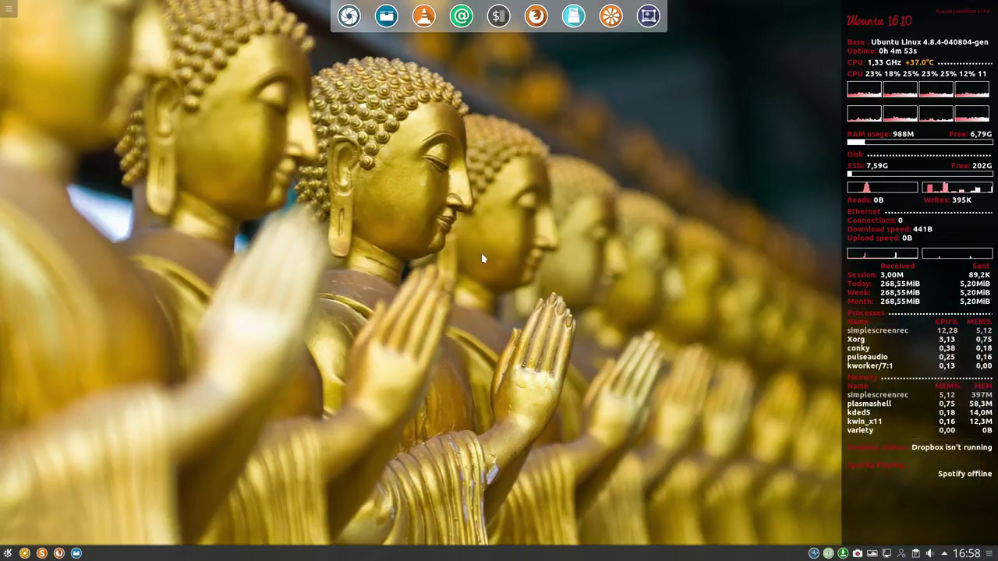
left_click(386, 15)
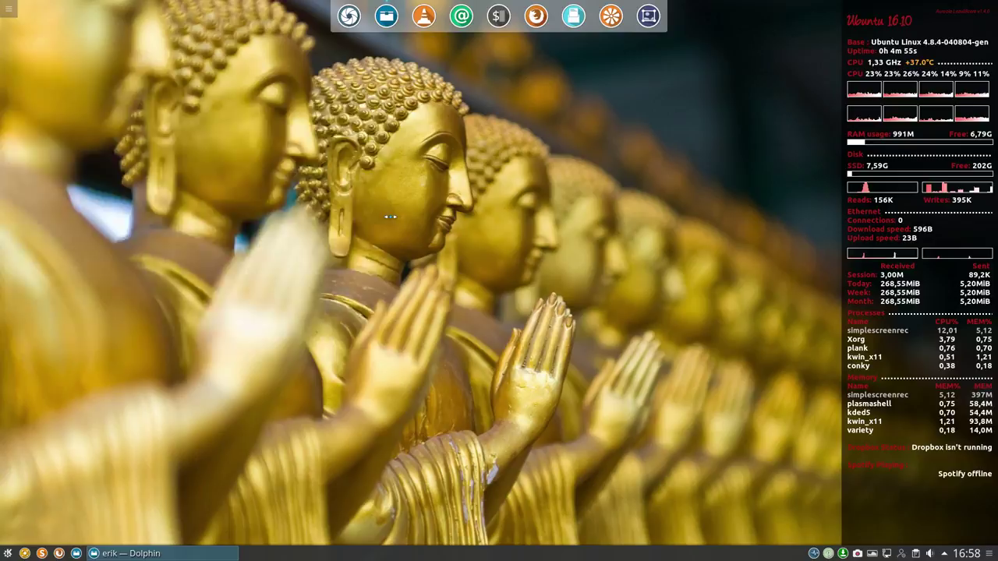
Center and enlarge Dolphin, then open the Pictures/variety-wallpaper folder.
left_click_drag(238, 80, 471, 81)
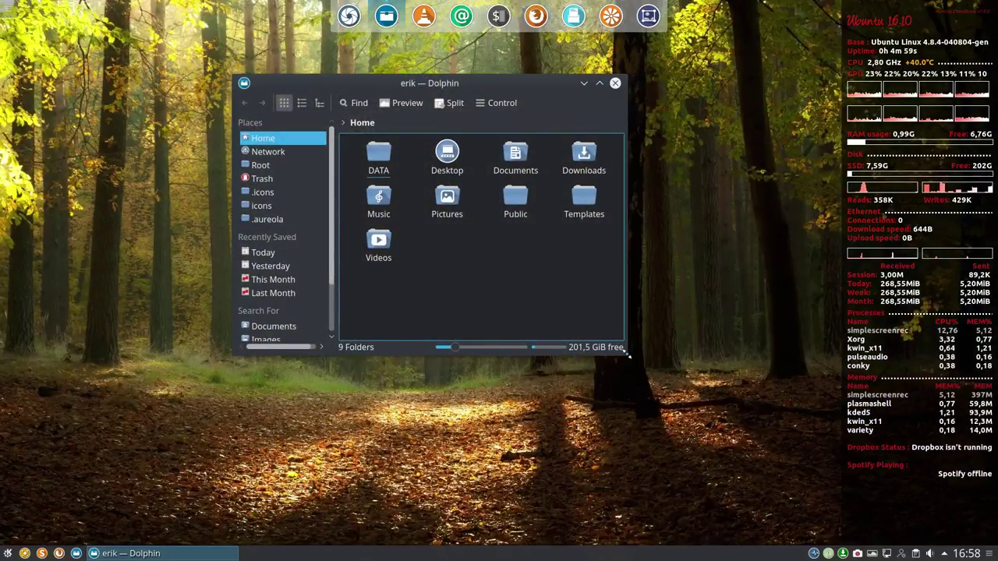
left_click_drag(626, 353, 735, 454)
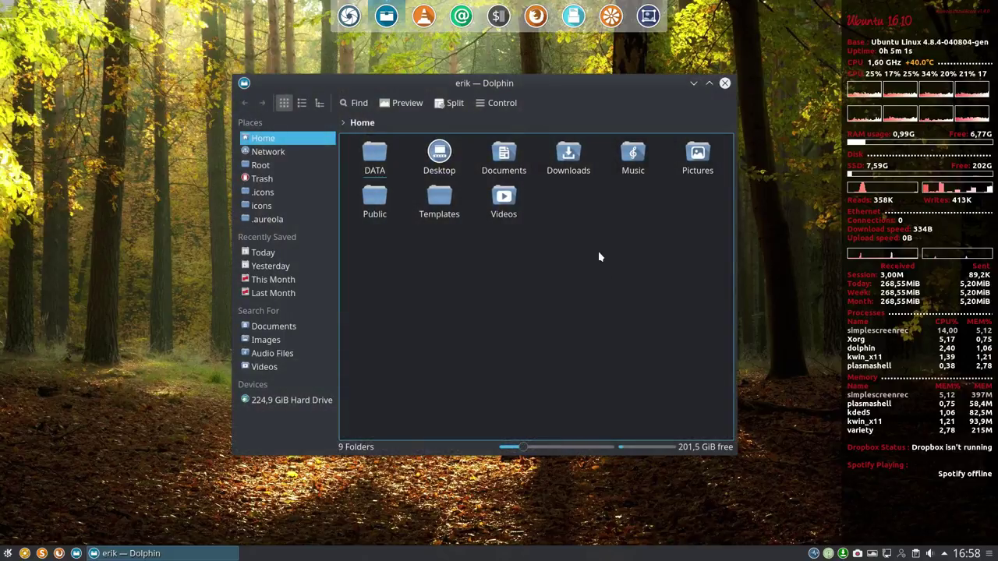
left_click(696, 159)
left_click(370, 154)
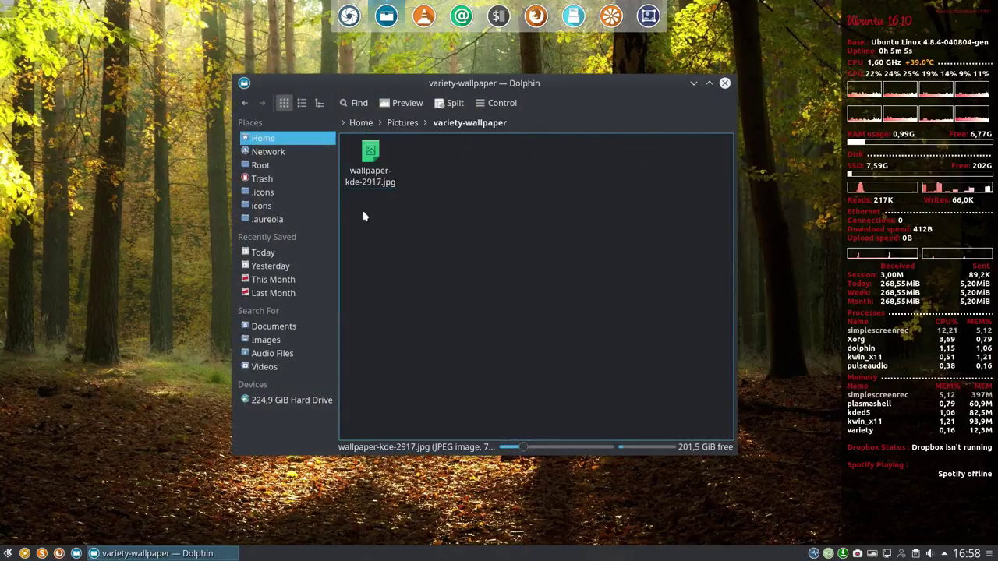
View wallpaper-kde-2917.jpg in Gwenview, then close the viewer and Dolphin.
left_click_drag(425, 220, 347, 154)
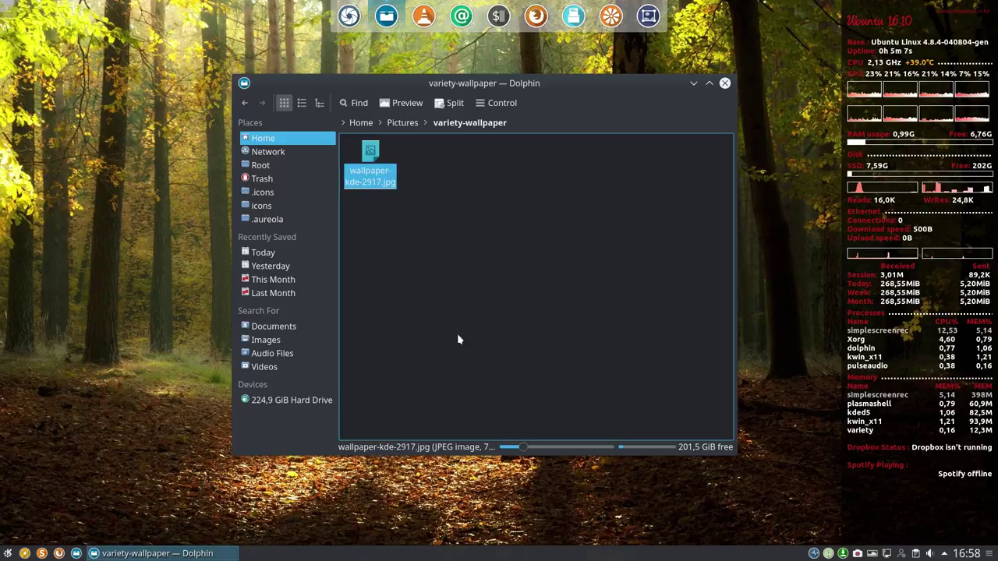
double_click(372, 160)
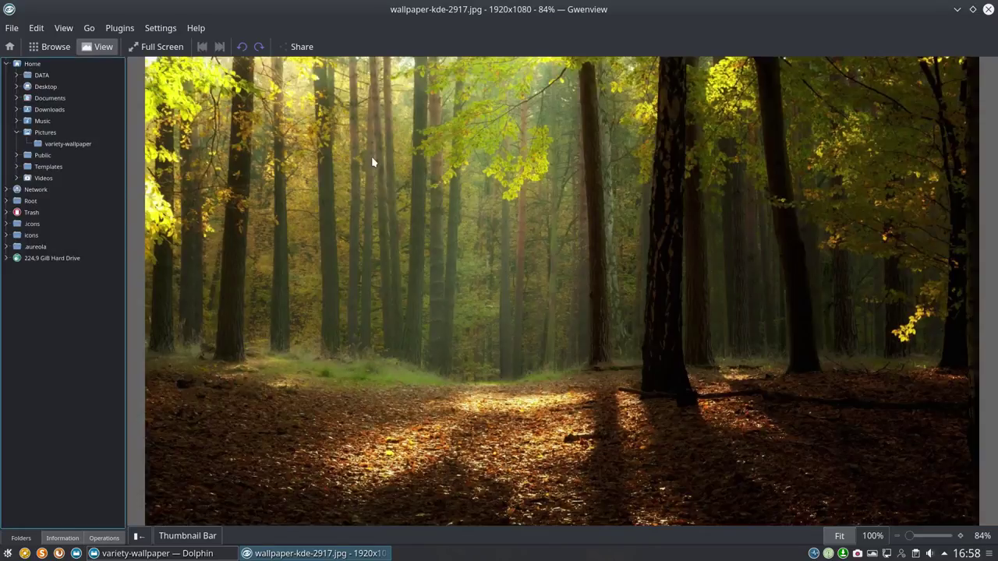
left_click(988, 9)
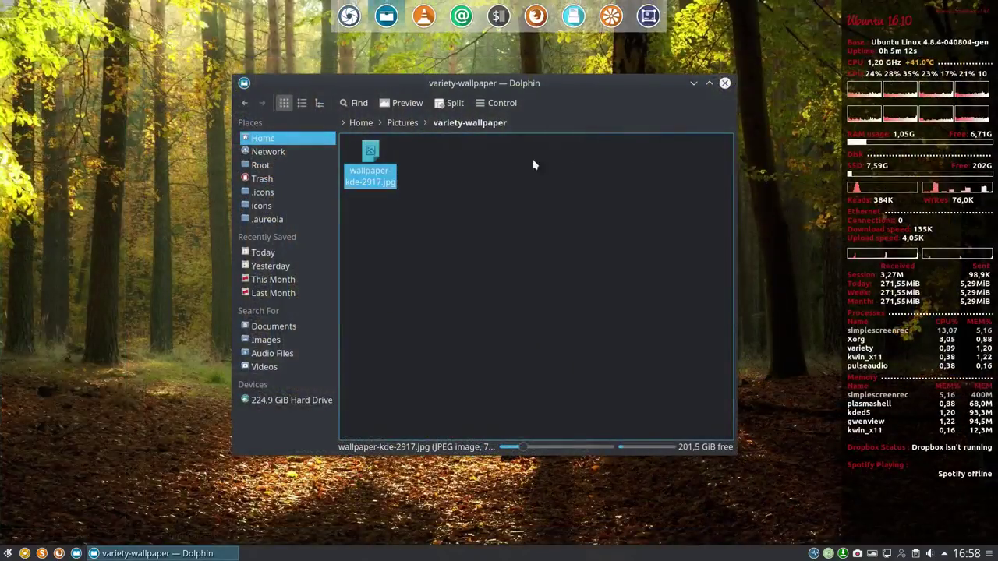
left_click(725, 83)
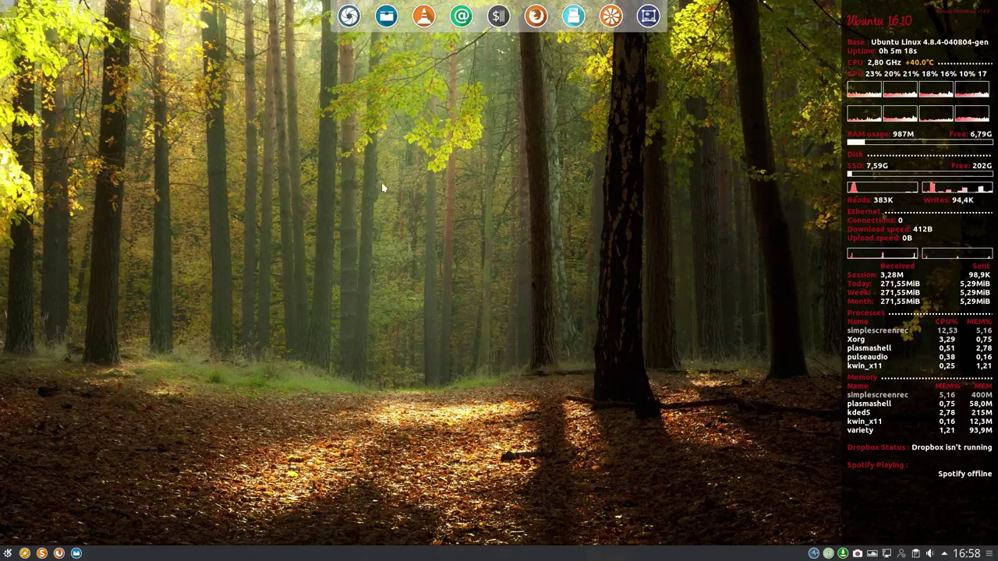
Open Desktop Settings, center the dialog, and keep Slideshow as the wallpaper type.
right_click(441, 274)
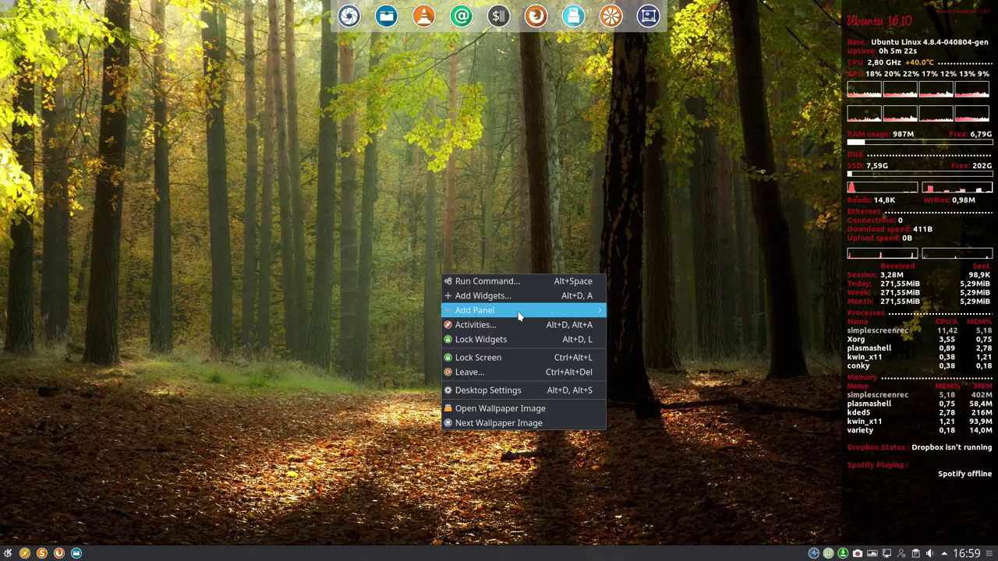
left_click(532, 390)
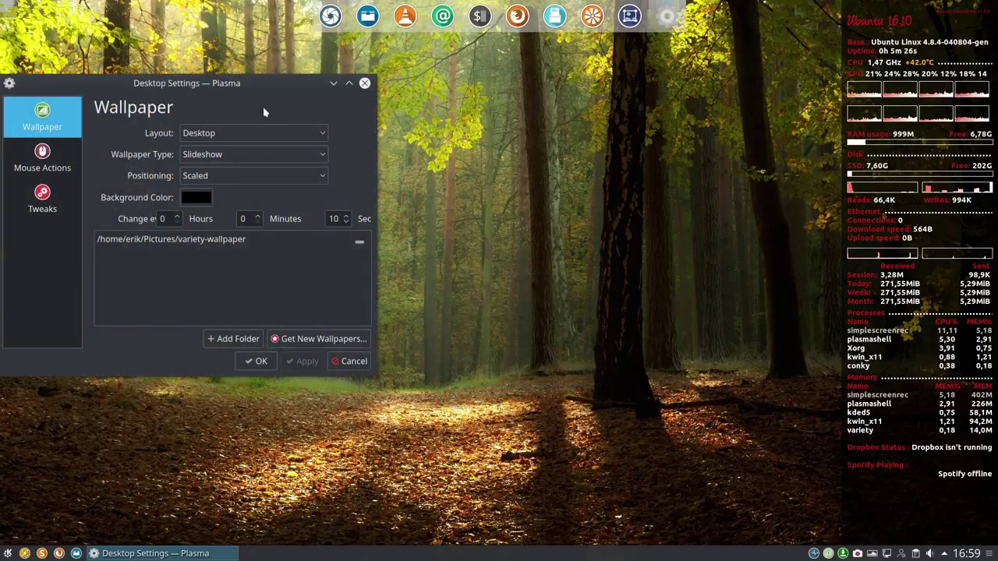
left_click_drag(263, 113, 554, 161)
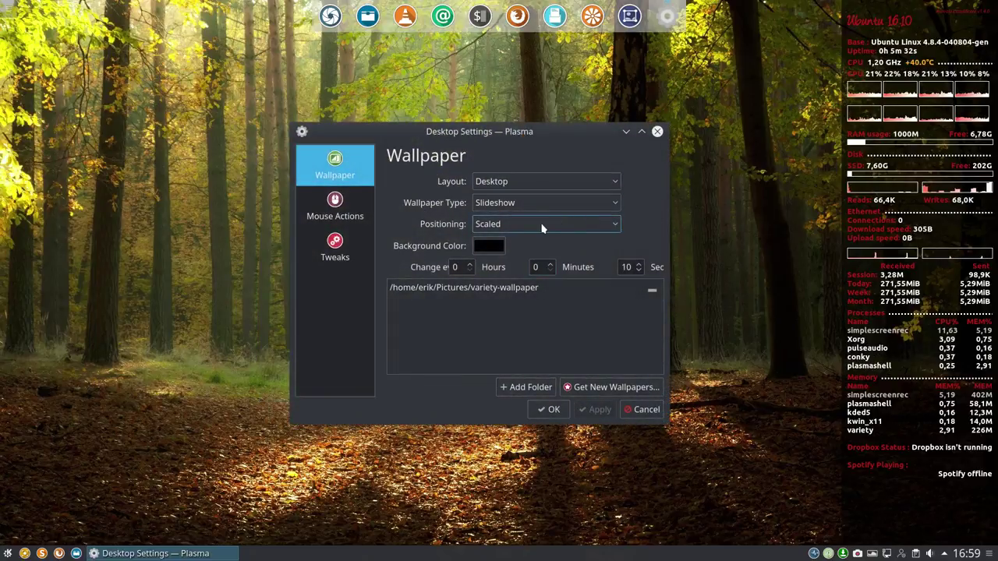
left_click(541, 203)
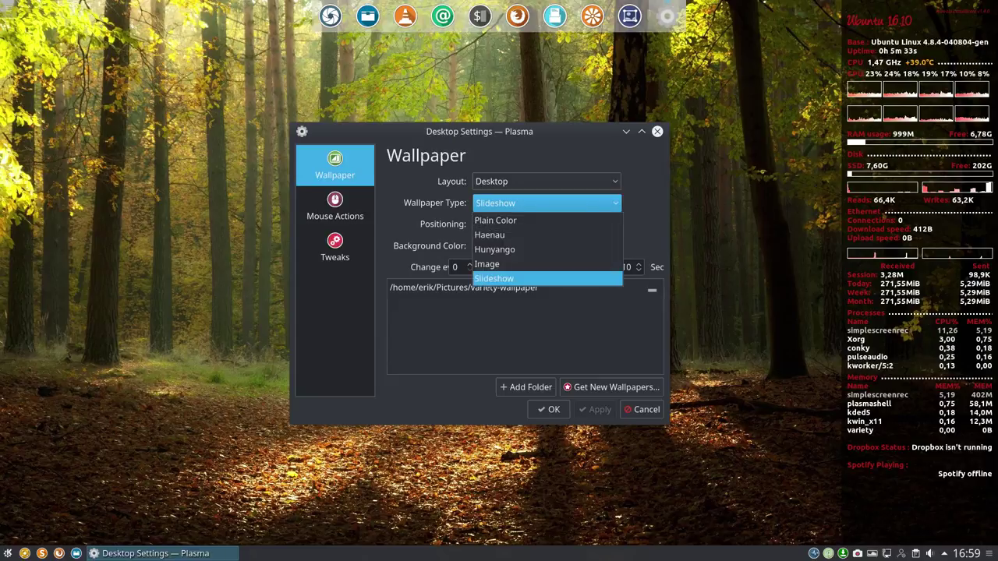
left_click(535, 280)
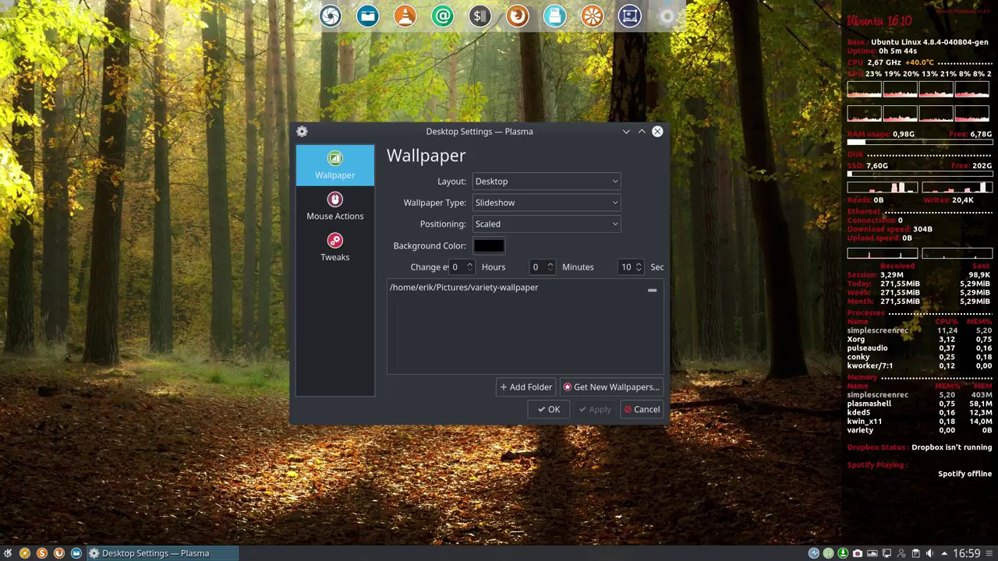
Switch Variety back to the previous wallpaper and nudge the settings dialog.
right_click(873, 553)
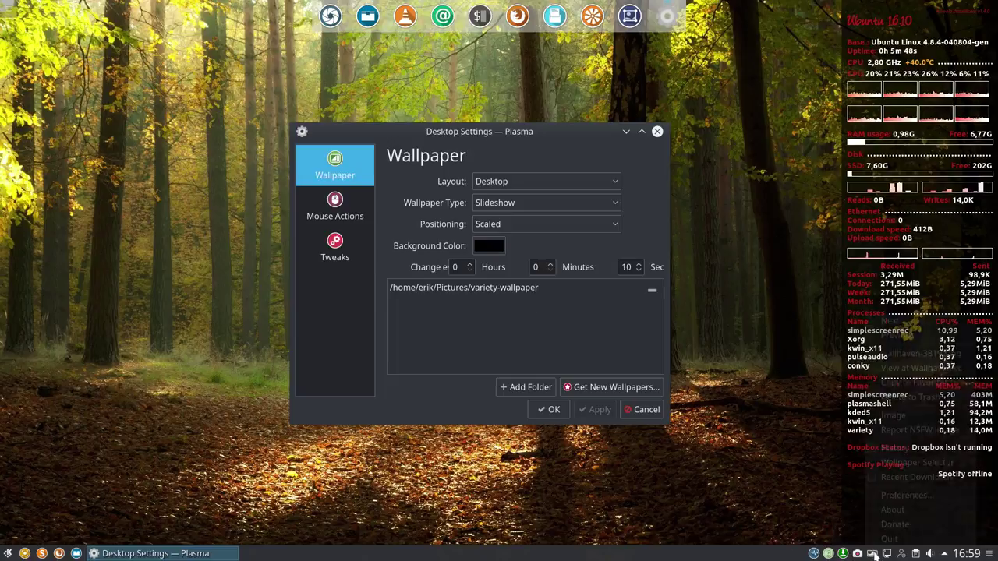
left_click(884, 334)
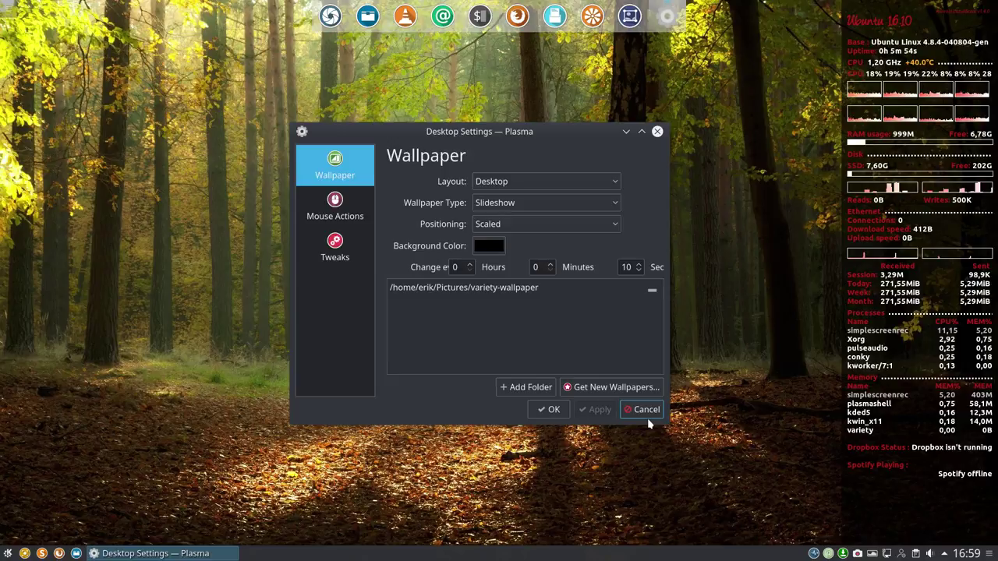
left_click_drag(498, 129, 592, 118)
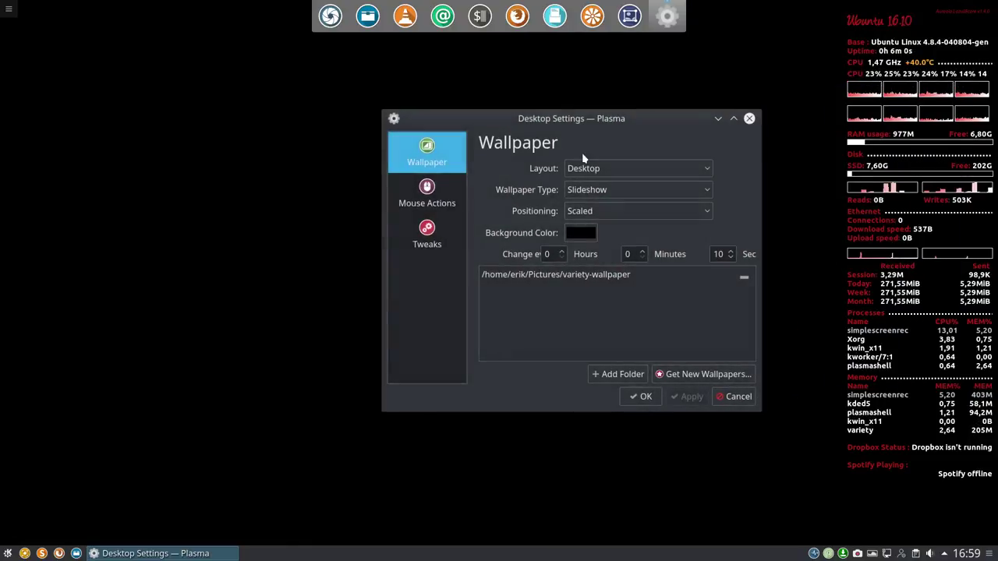
Preview a blue background colour, then cancel to keep black.
left_click(583, 234)
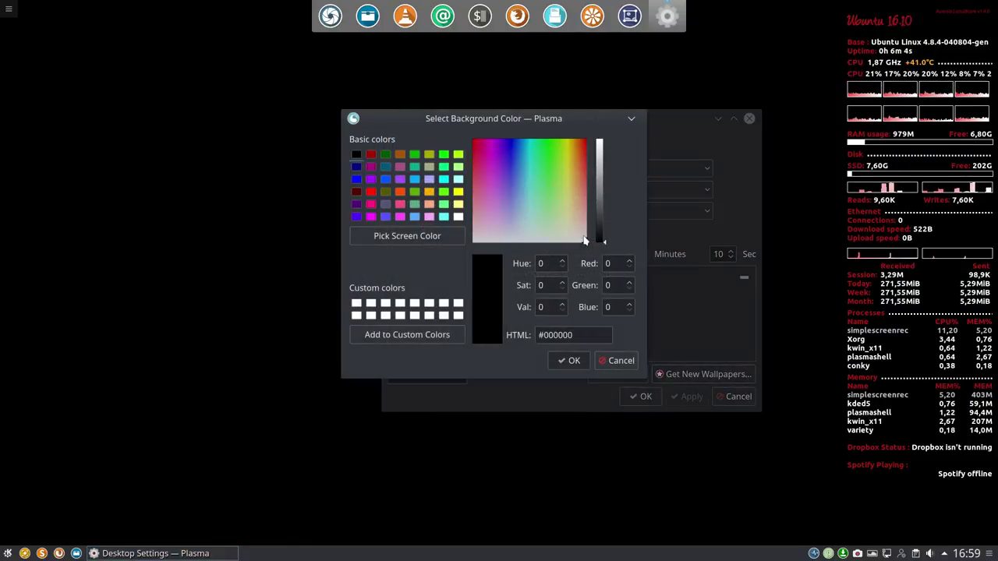
left_click_drag(518, 150, 513, 183)
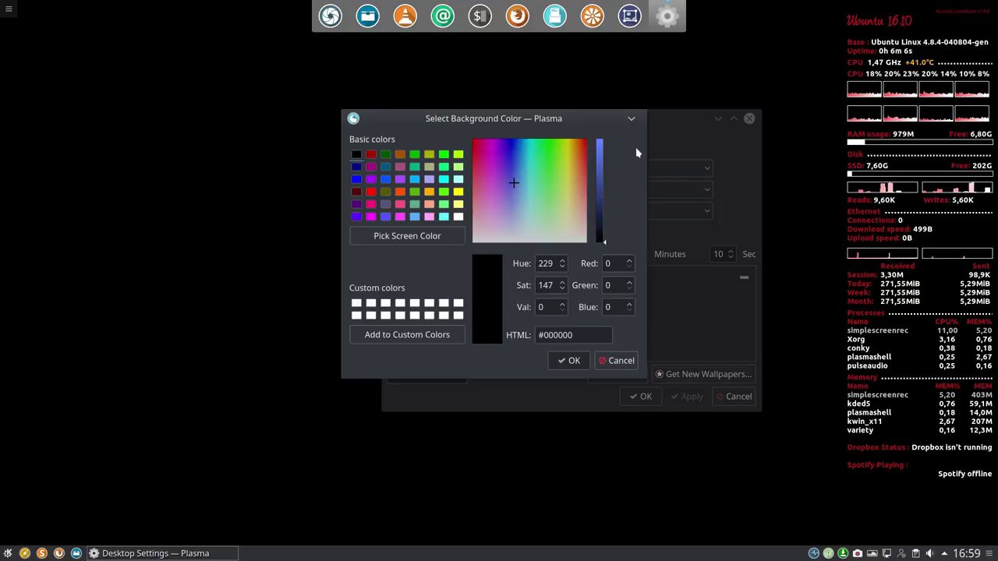
left_click(568, 361)
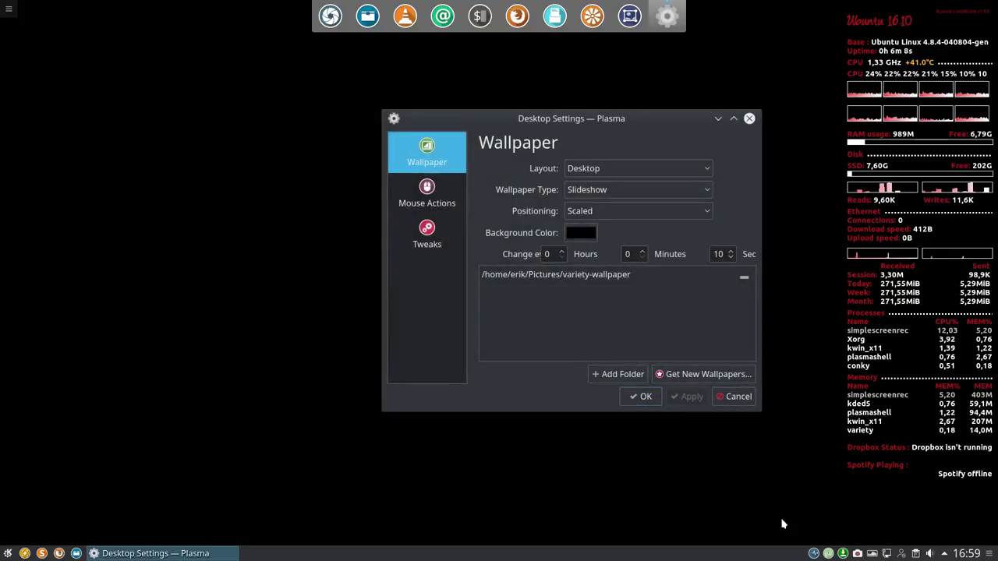
Advance Variety's wallpaper twice and close Desktop Settings.
left_click(872, 554)
left_click(888, 320)
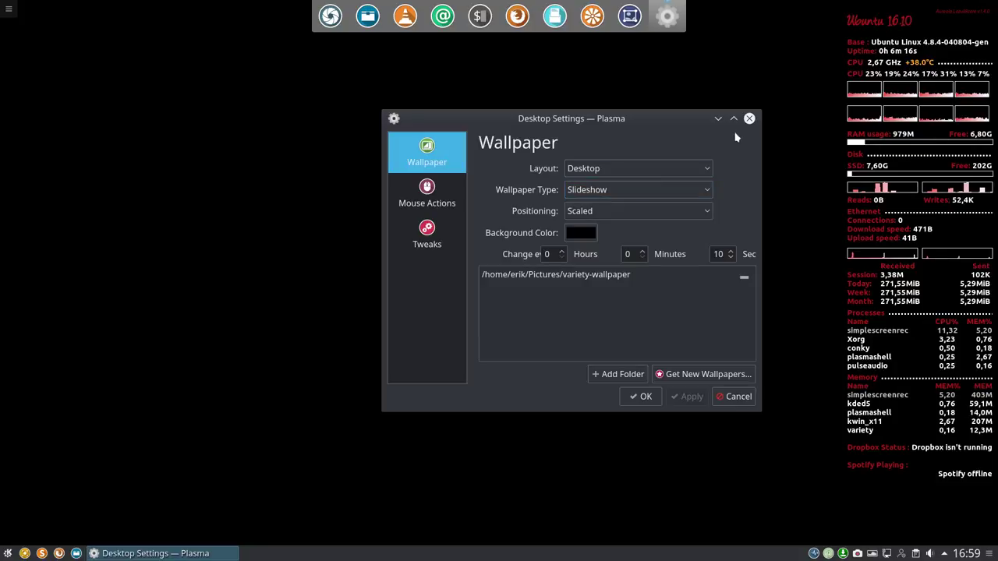
left_click(749, 117)
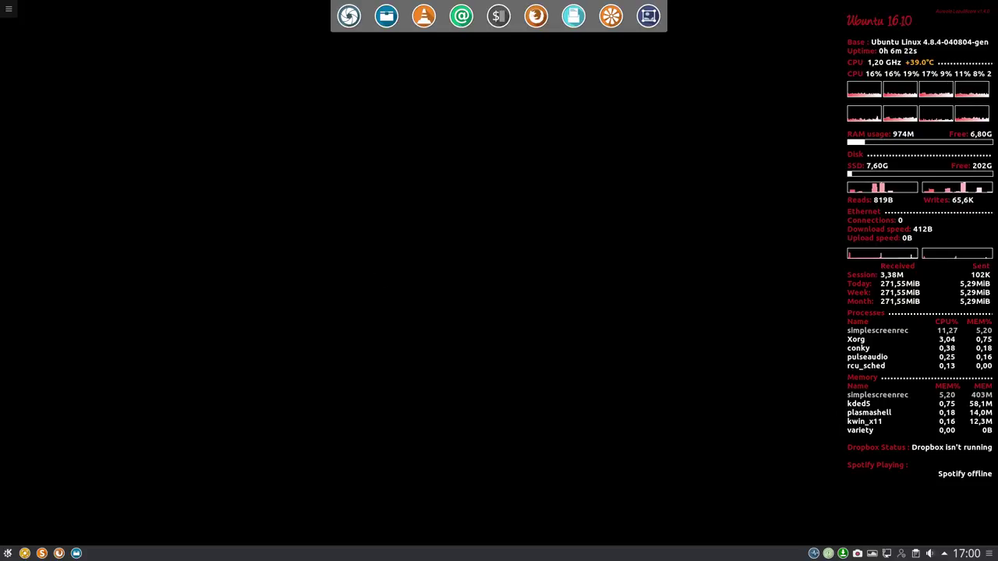
left_click(7, 553)
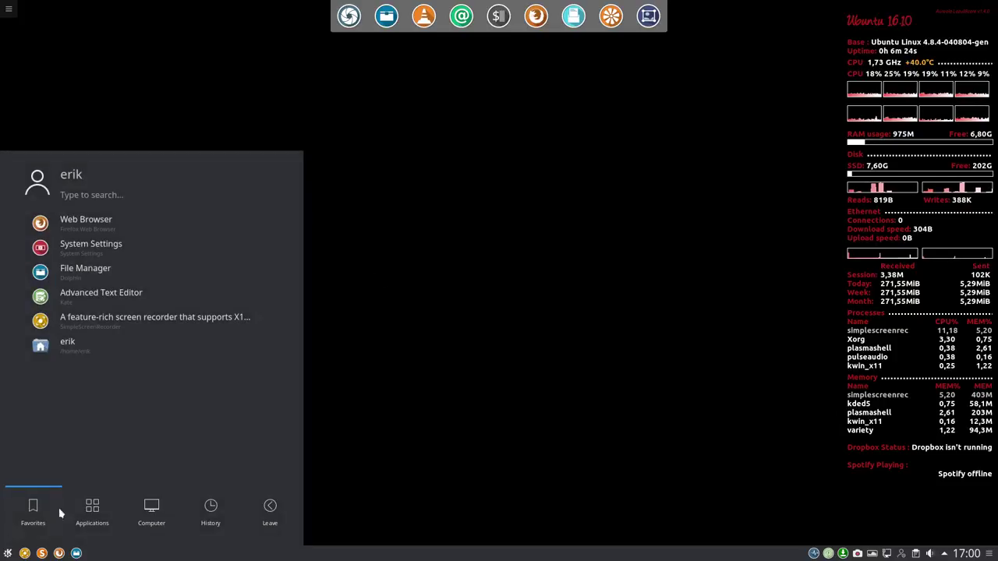
left_click(91, 510)
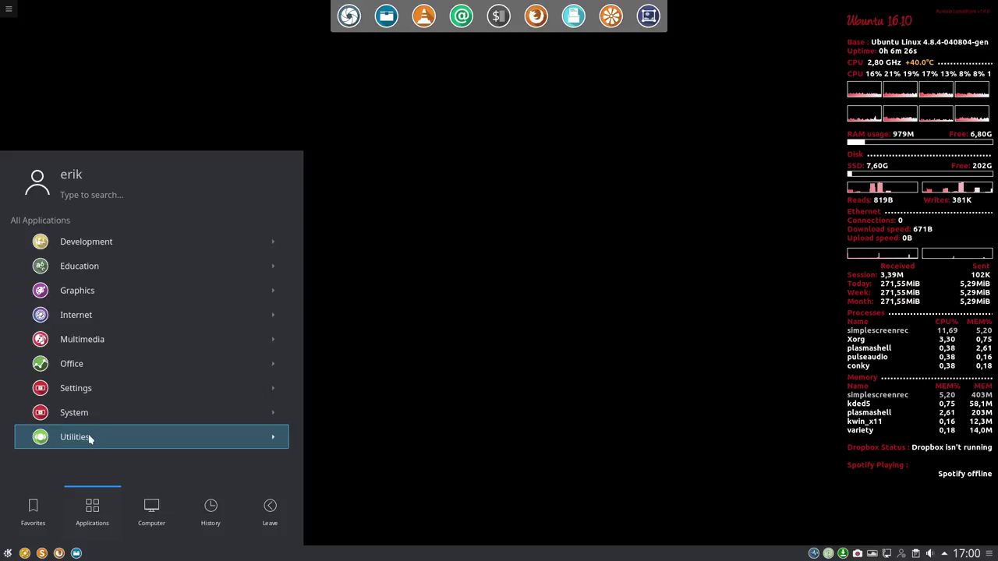
left_click(394, 128)
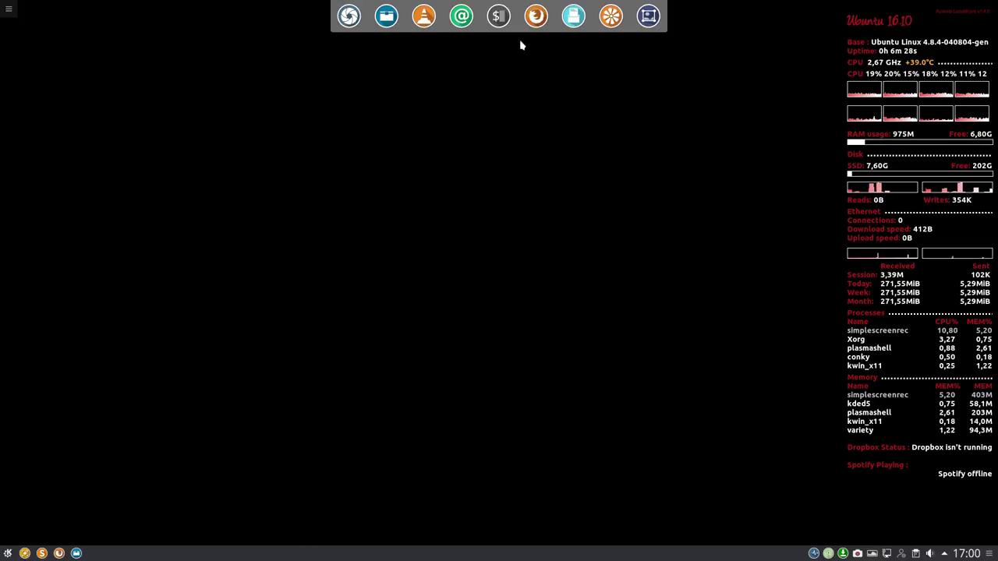
Open the GitHub bookmark in Firefox and go to the Ultimate-Kubuntu-16.10 repository.
left_click(536, 16)
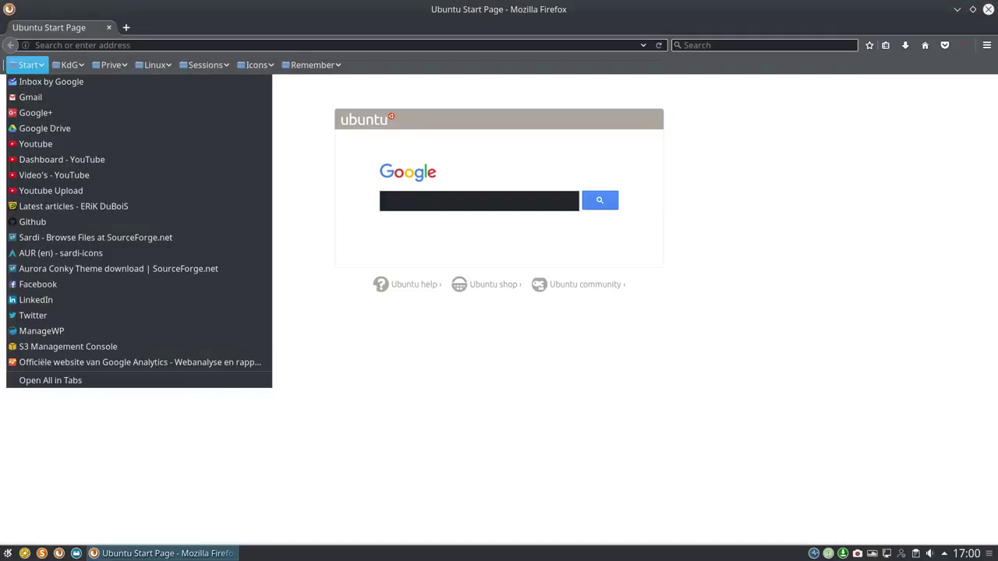
left_click(107, 224)
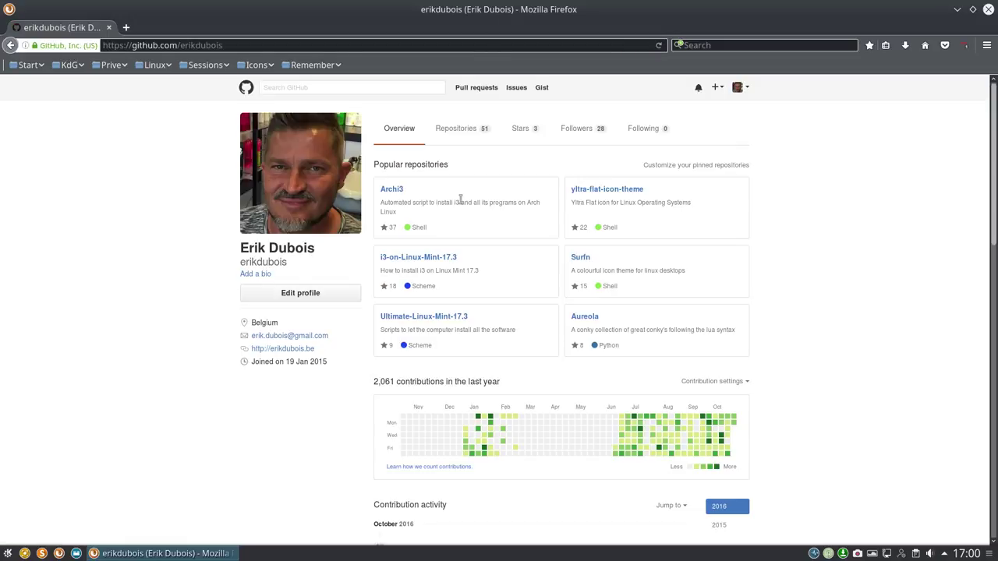
left_click(465, 131)
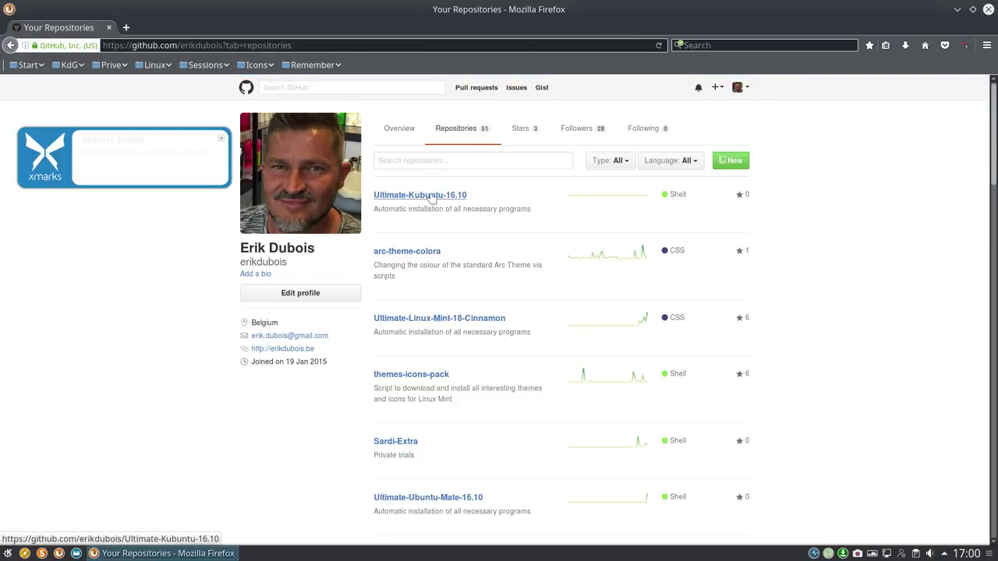
left_click(414, 203)
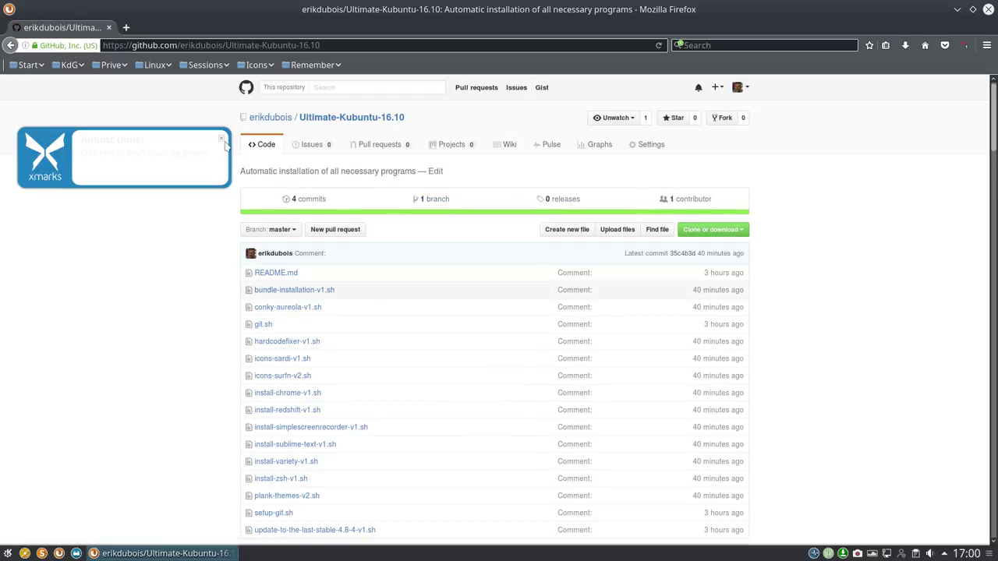
Scroll through the repository's install scripts and README.
scroll(248, 363, "down", 3)
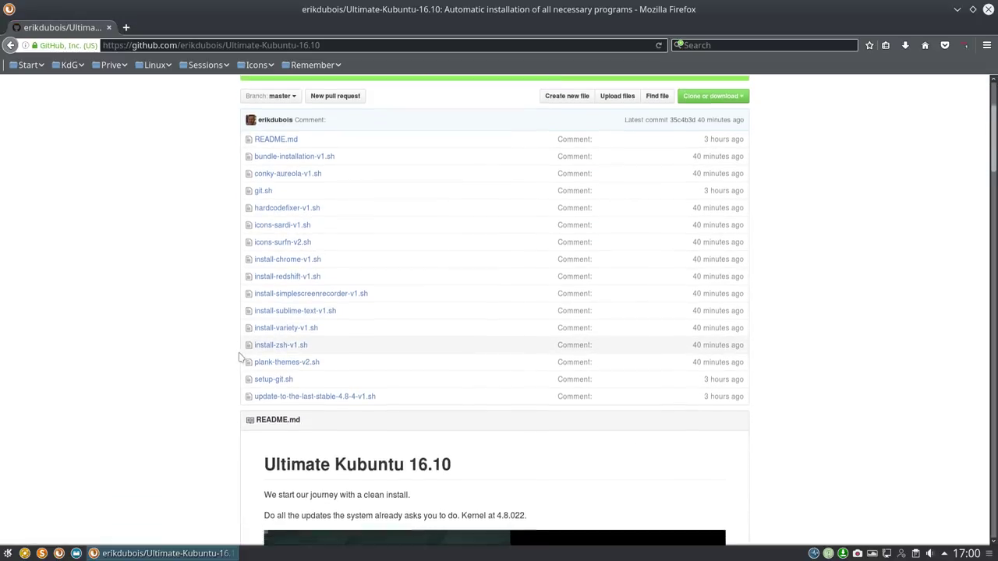
scroll(289, 325, "down", 3)
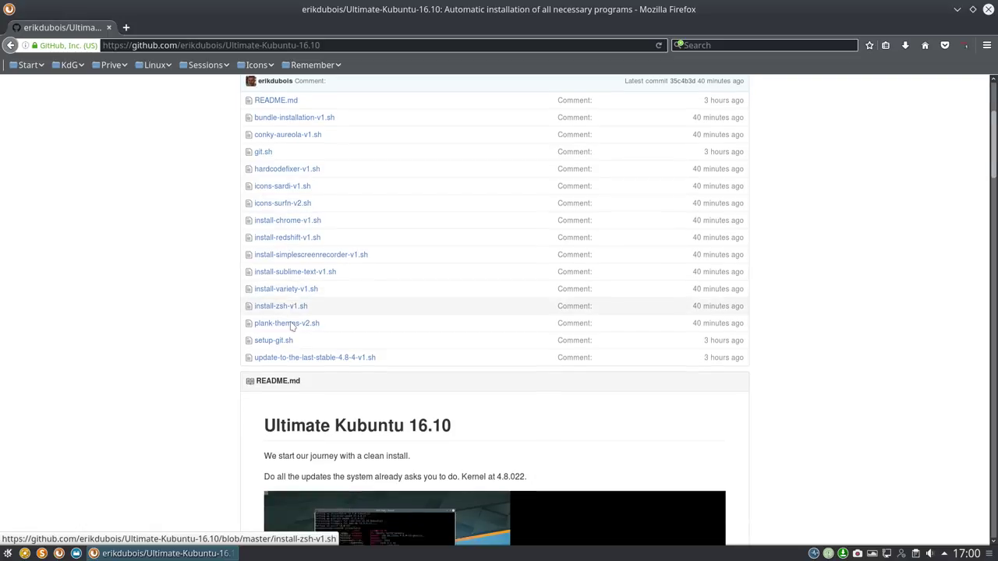
scroll(289, 325, "down", 1)
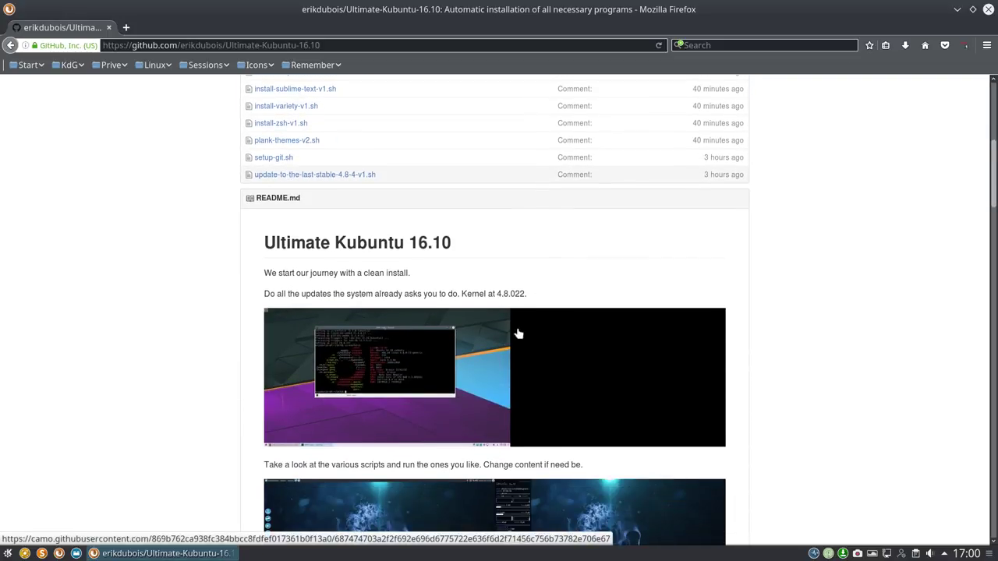
scroll(407, 341, "down", 3)
scroll(294, 306, "up", 3)
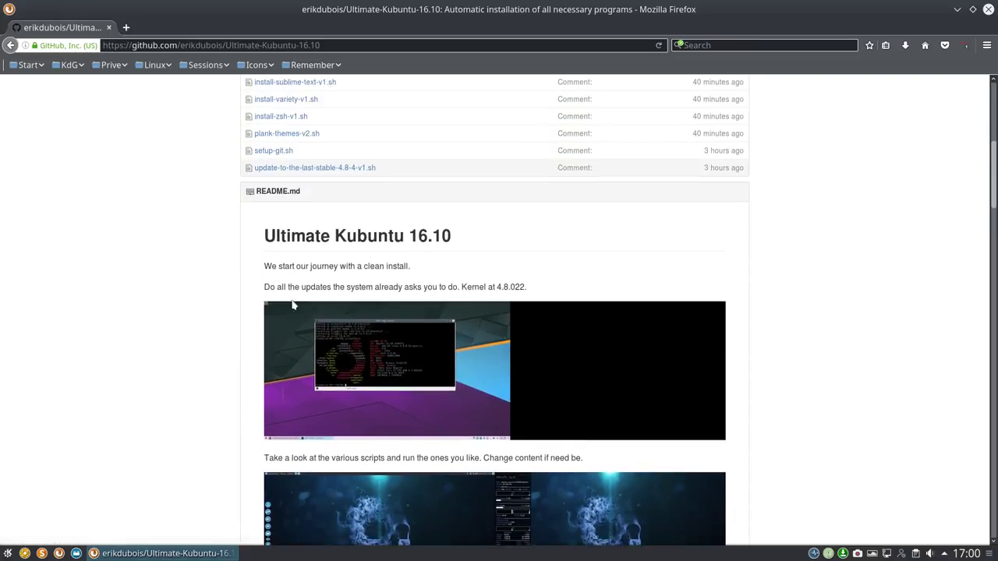
scroll(293, 306, "up", 2)
scroll(293, 306, "up", 3)
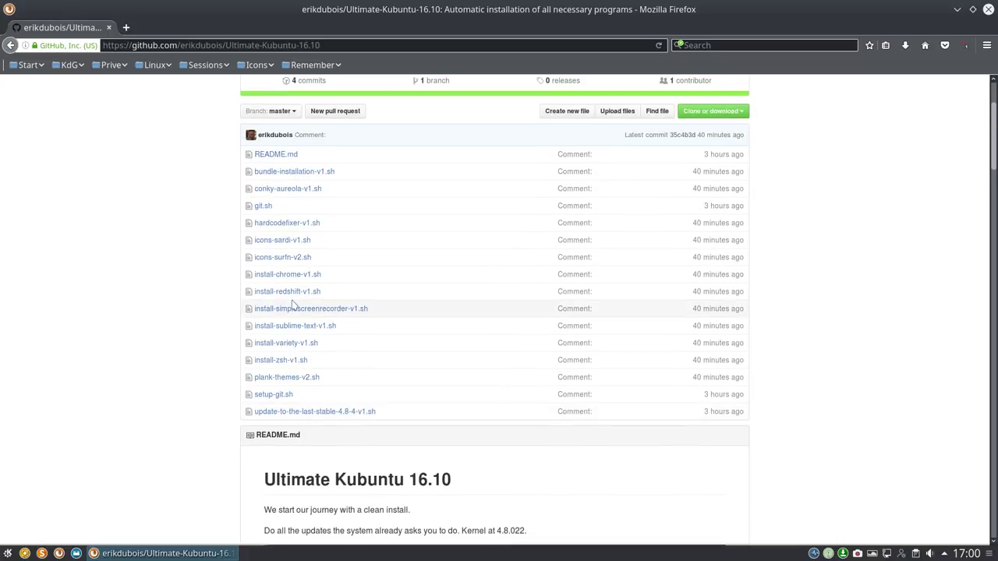